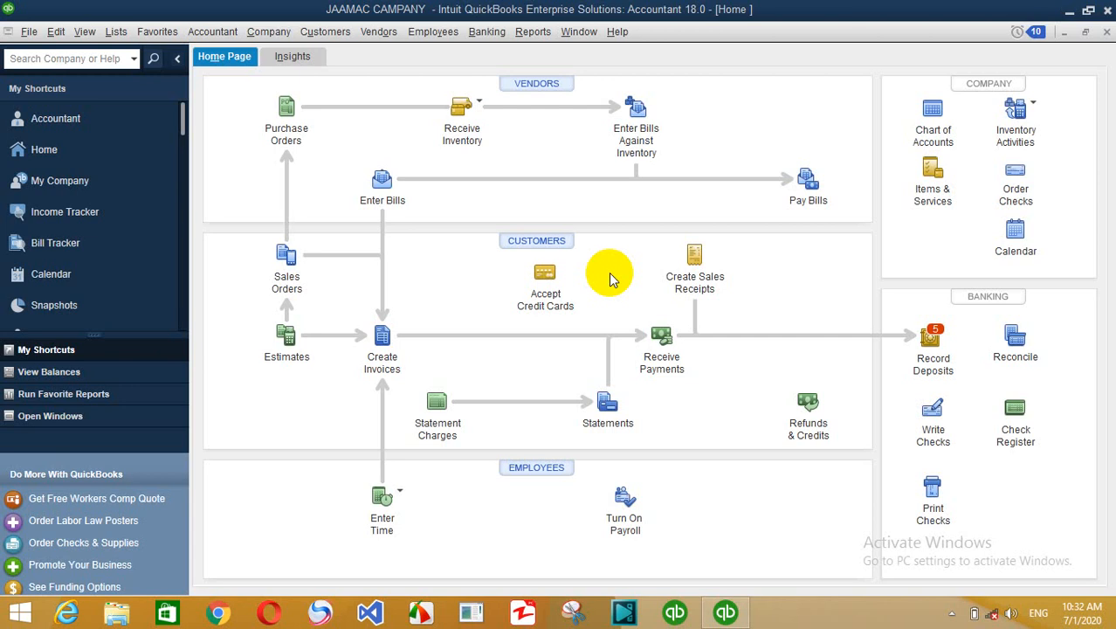
- View the company's Balance Sheet Standard report, and close it after reading
click(526, 37)
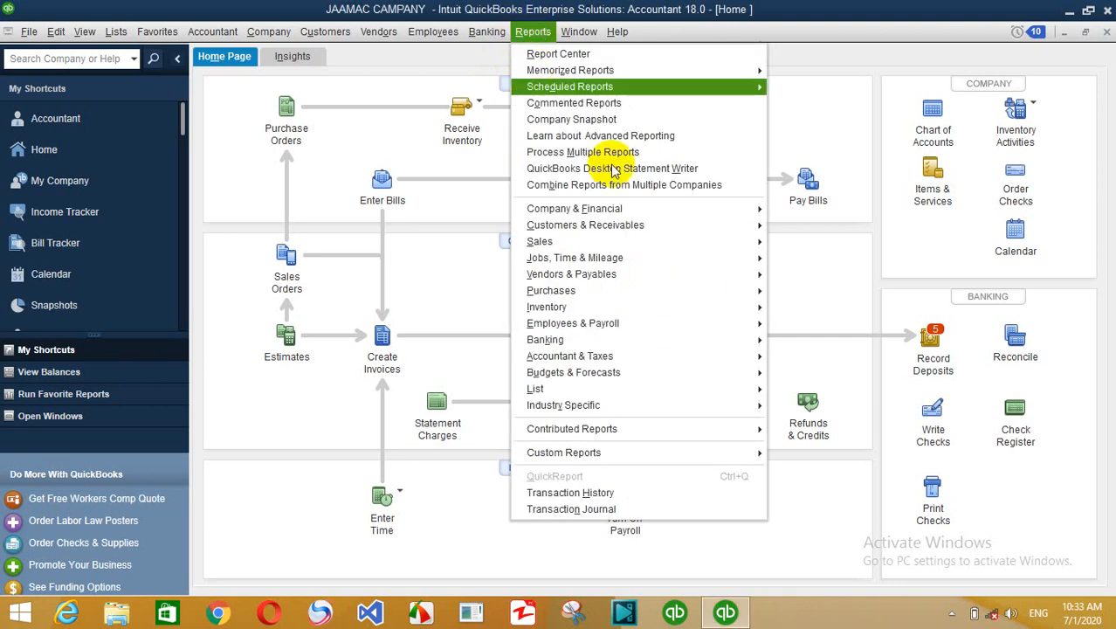
mouse_move(641, 382)
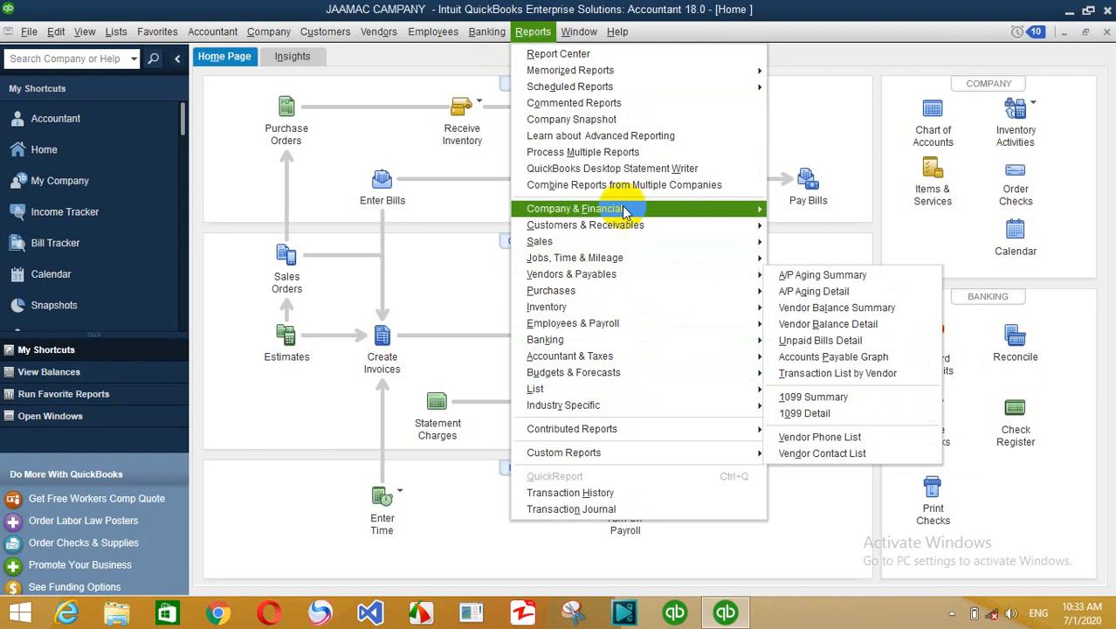
mouse_move(617, 208)
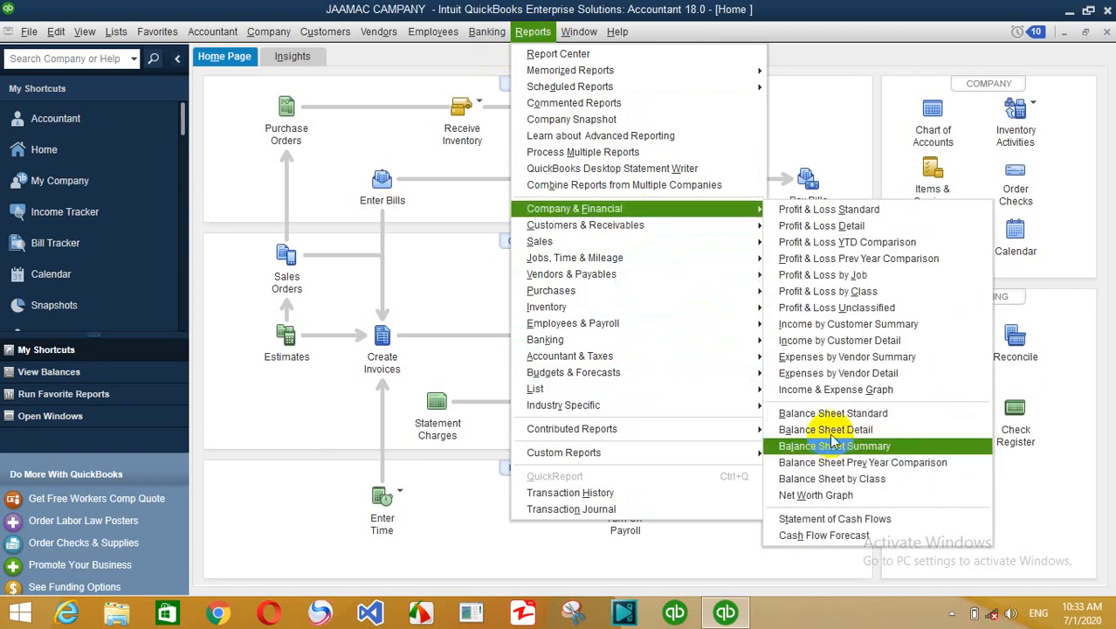
click(837, 413)
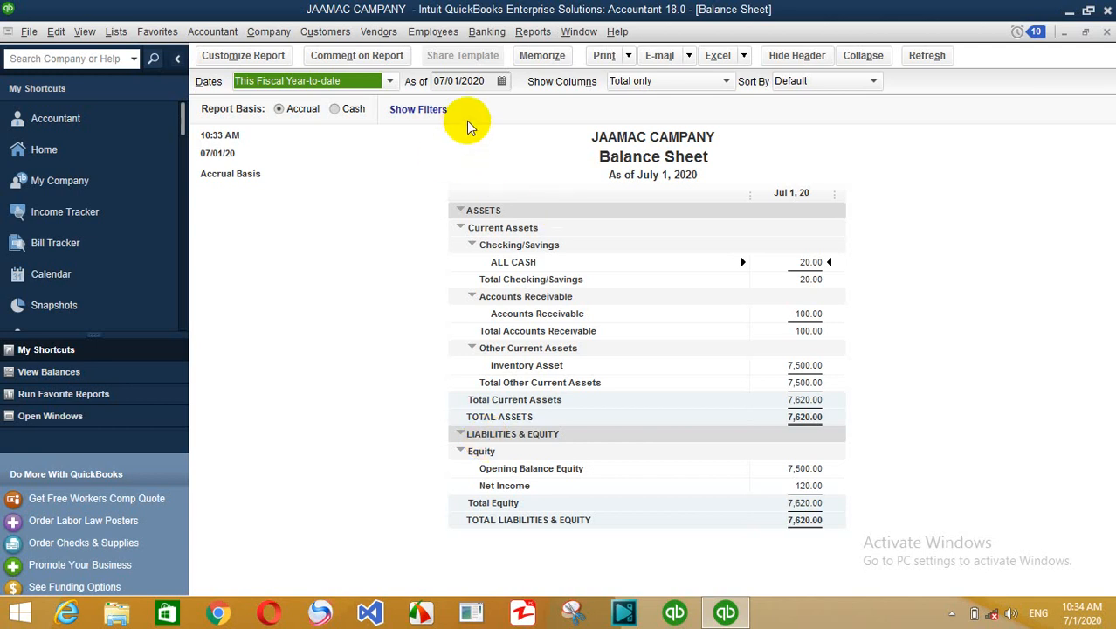
key(Escape)
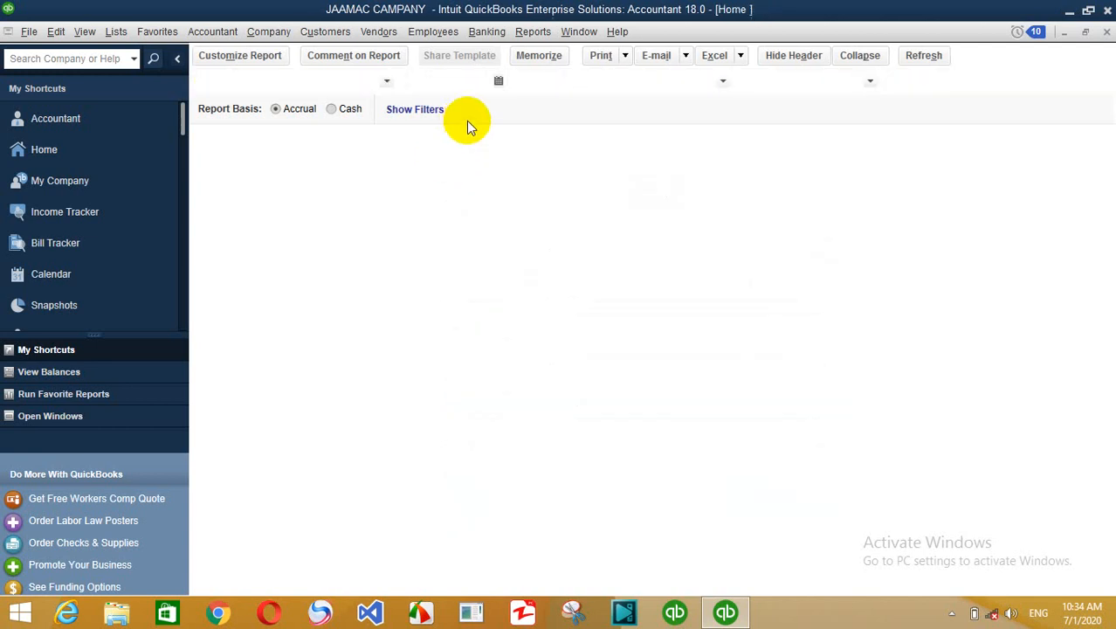
- View the Inventory Valuation Summary report, and close it after reading
click(534, 33)
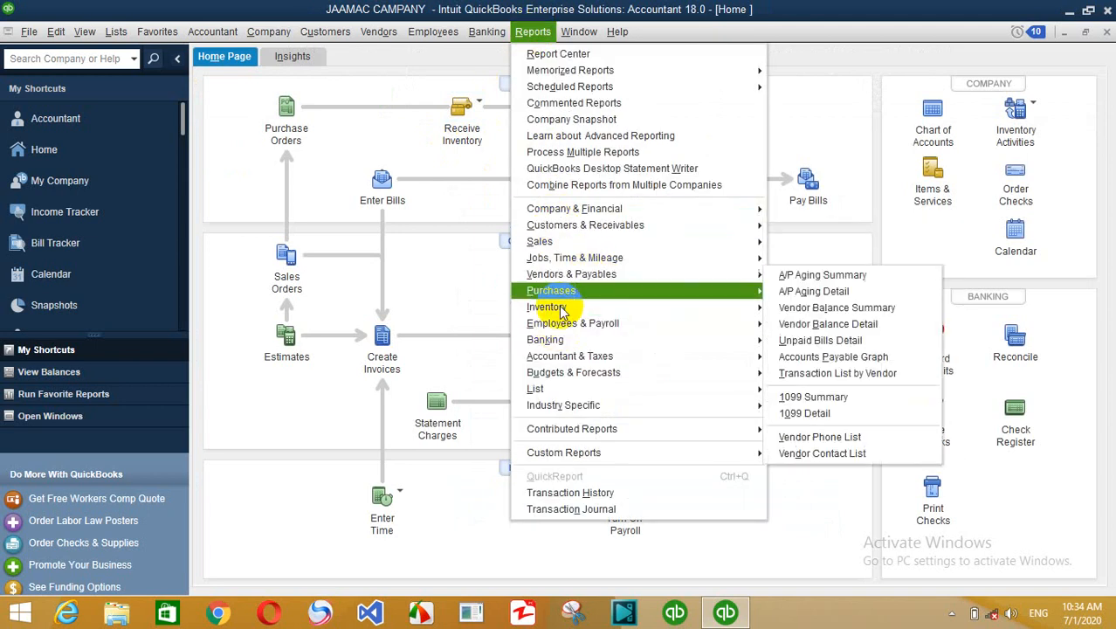
mouse_move(560, 305)
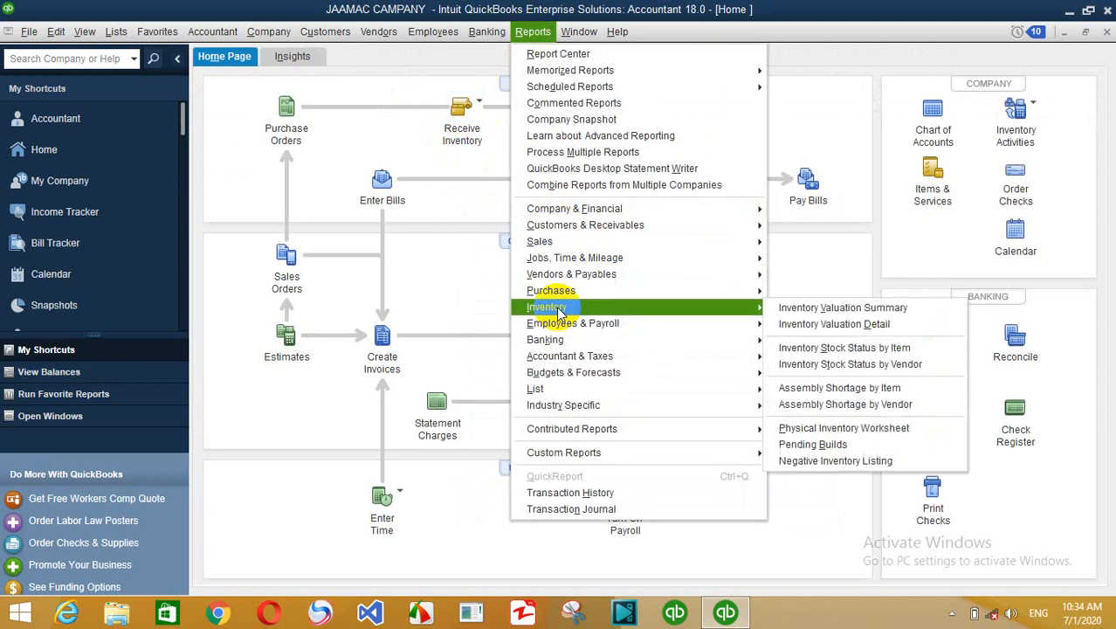
click(886, 308)
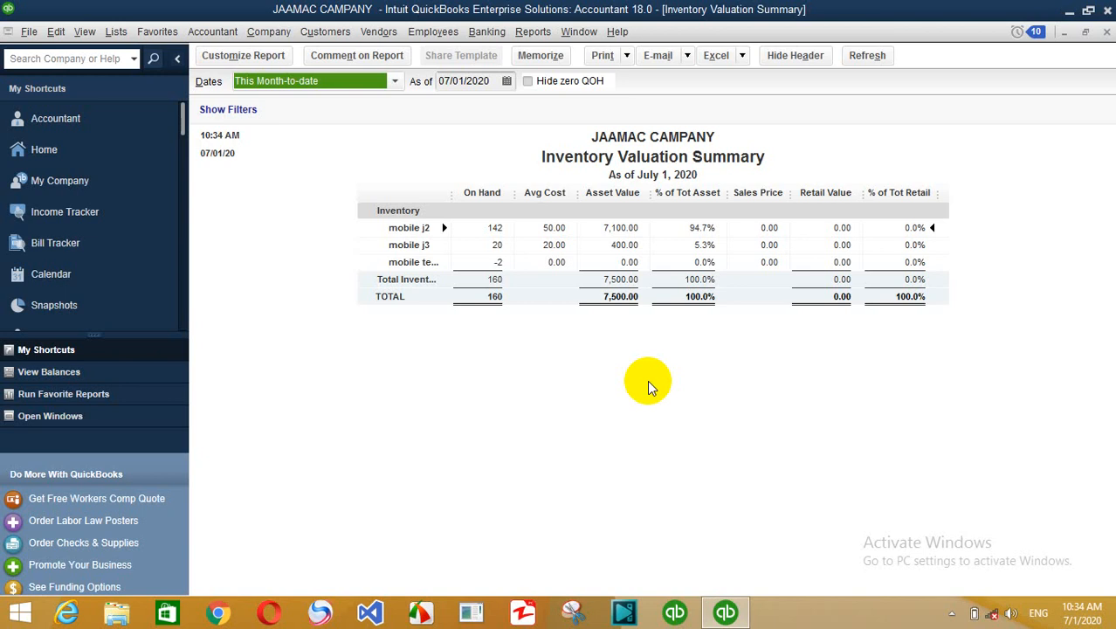
key(Escape)
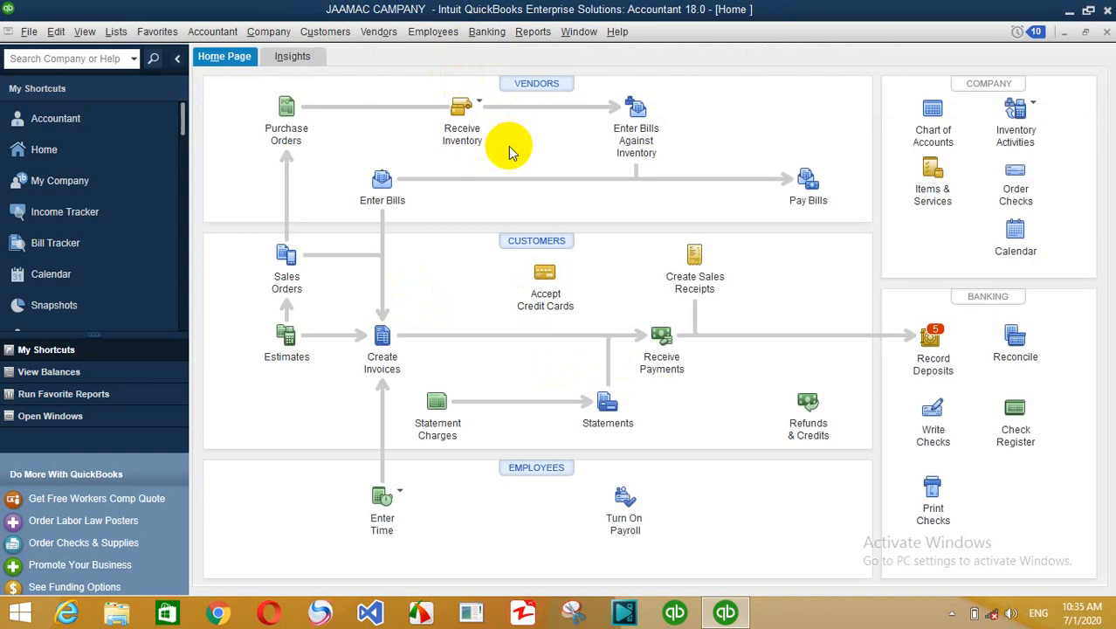
- Start a bill for received items and choose al kheyraad as its vendor
click(486, 31)
mouse_move(401, 31)
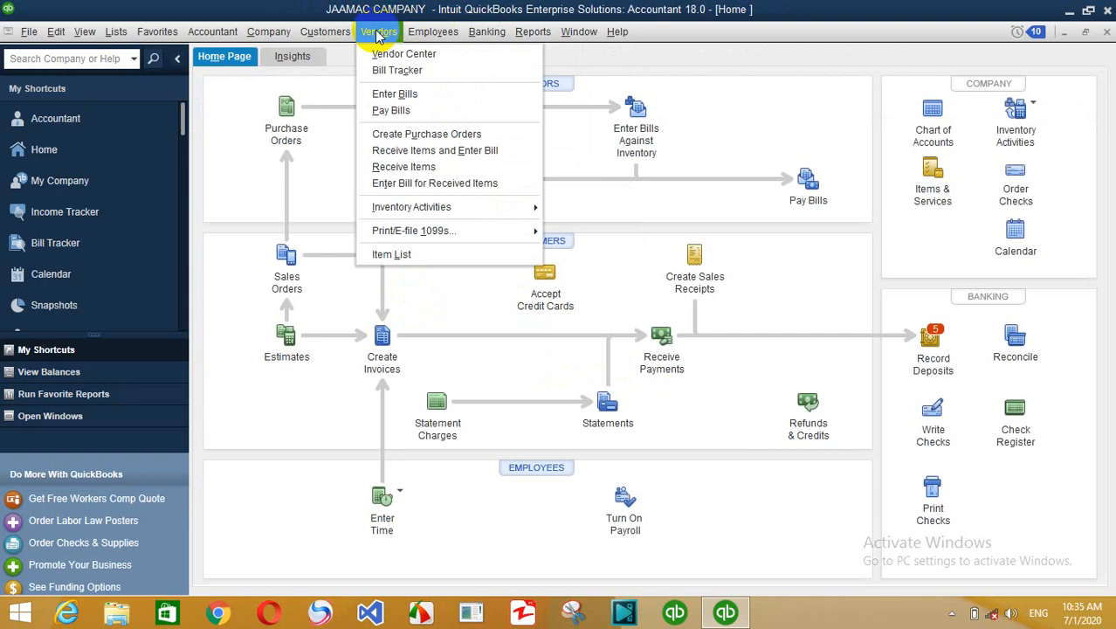
click(419, 152)
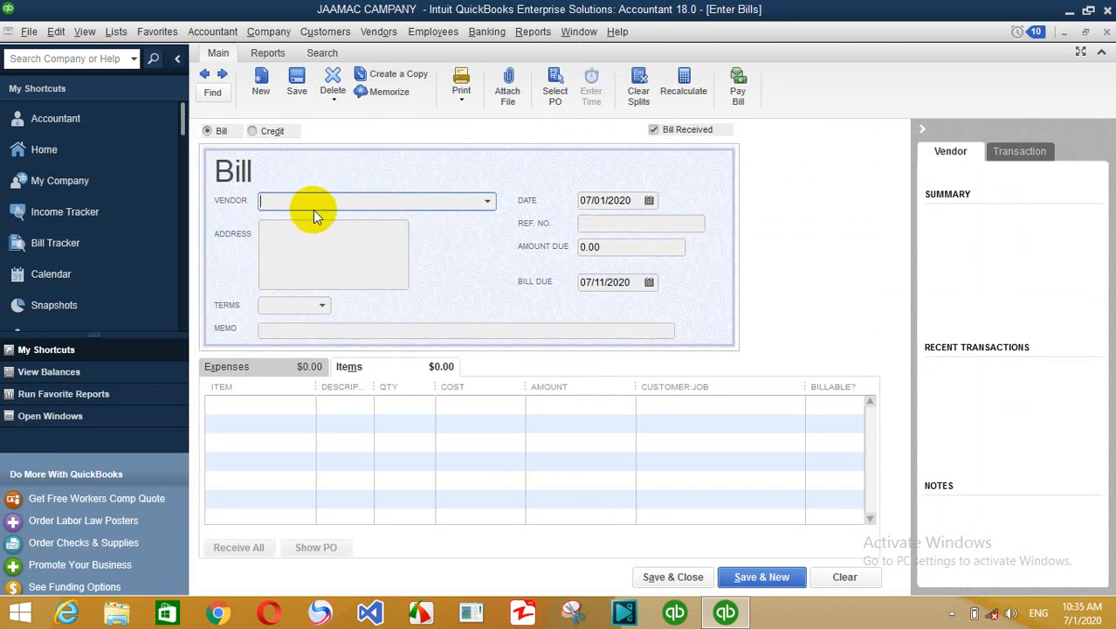
text(al hudda)
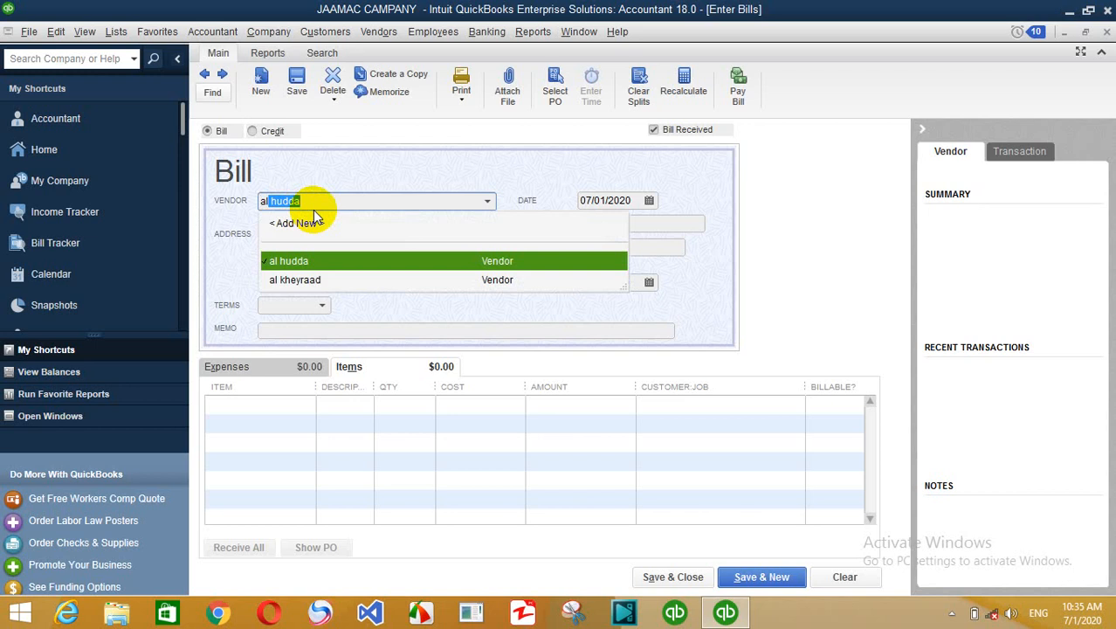
key(Down)
key(Tab)
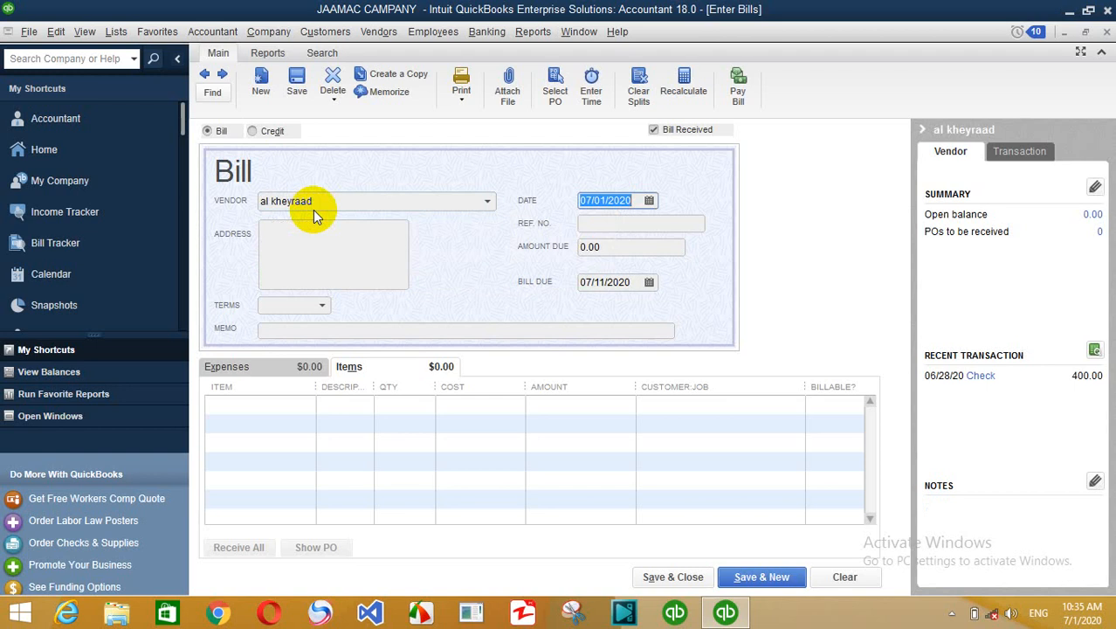
- Set the bill's due date to 07/01/2020 and check it against the bill date
click(640, 198)
click(623, 225)
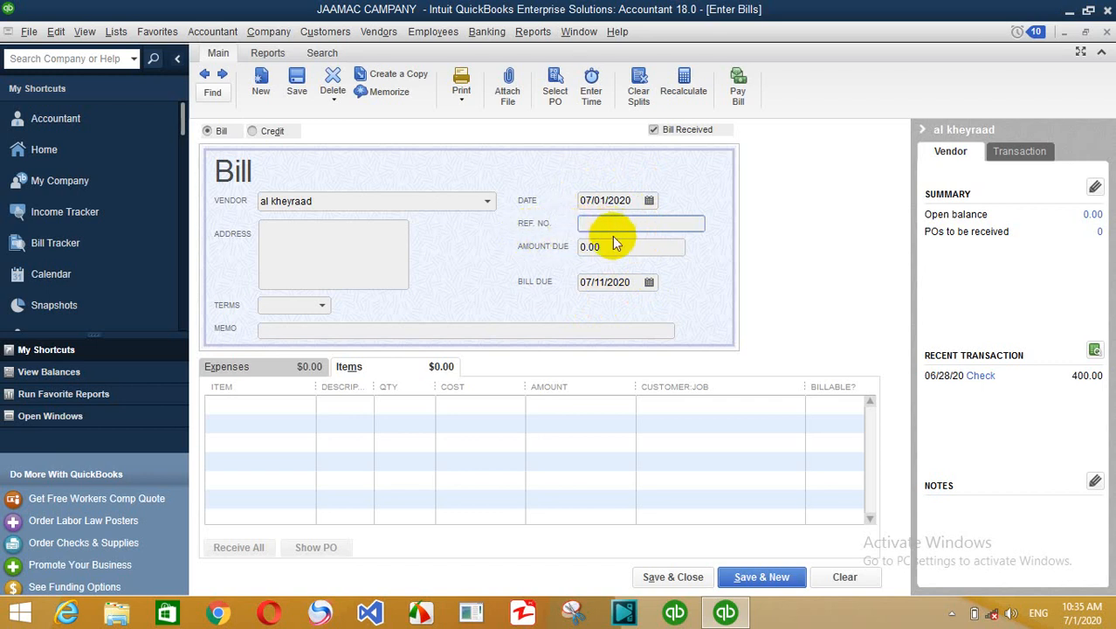
key(Tab)
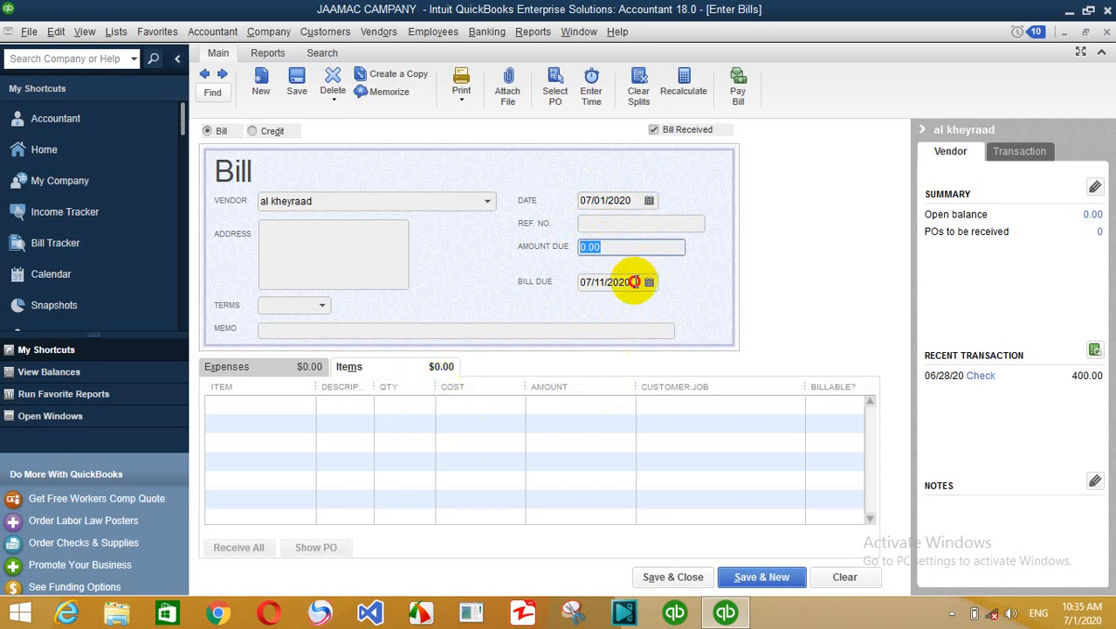
key(Tab)
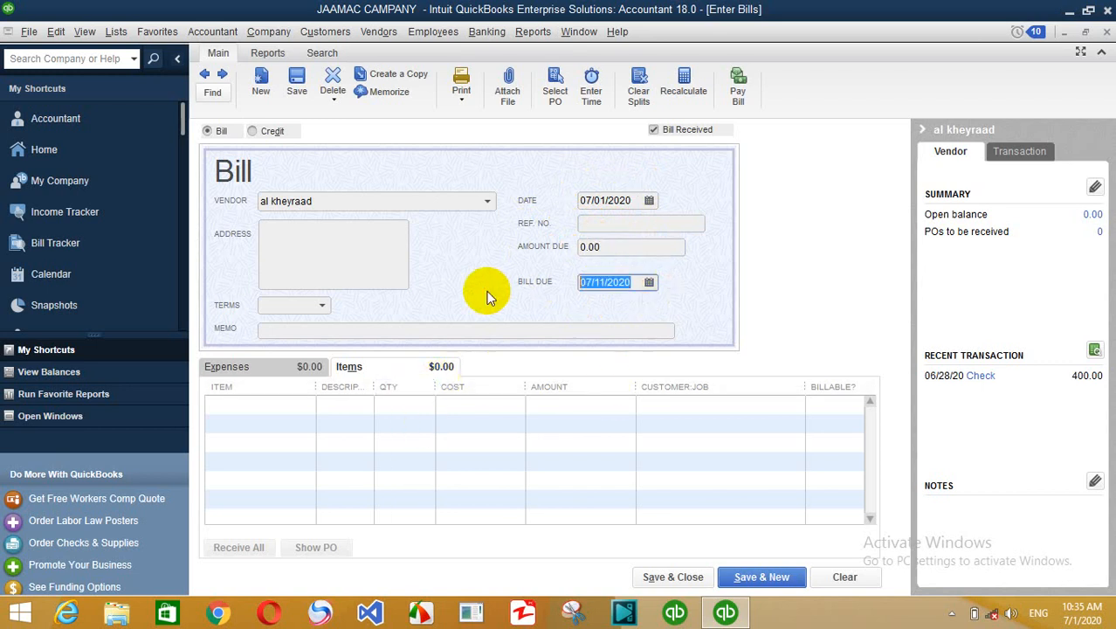
click(628, 281)
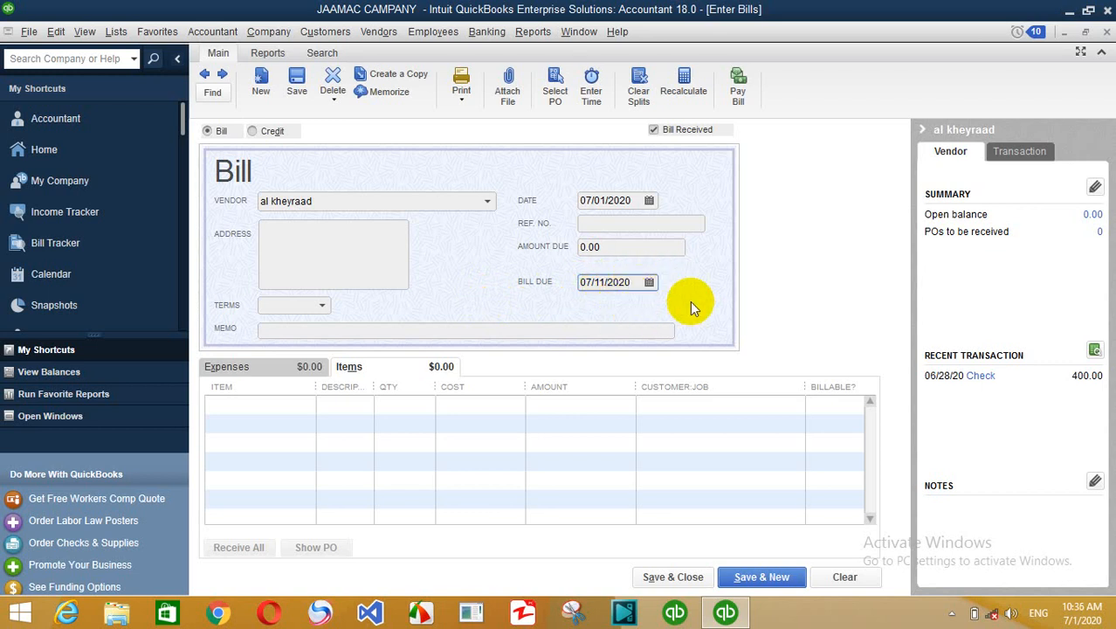
click(633, 281)
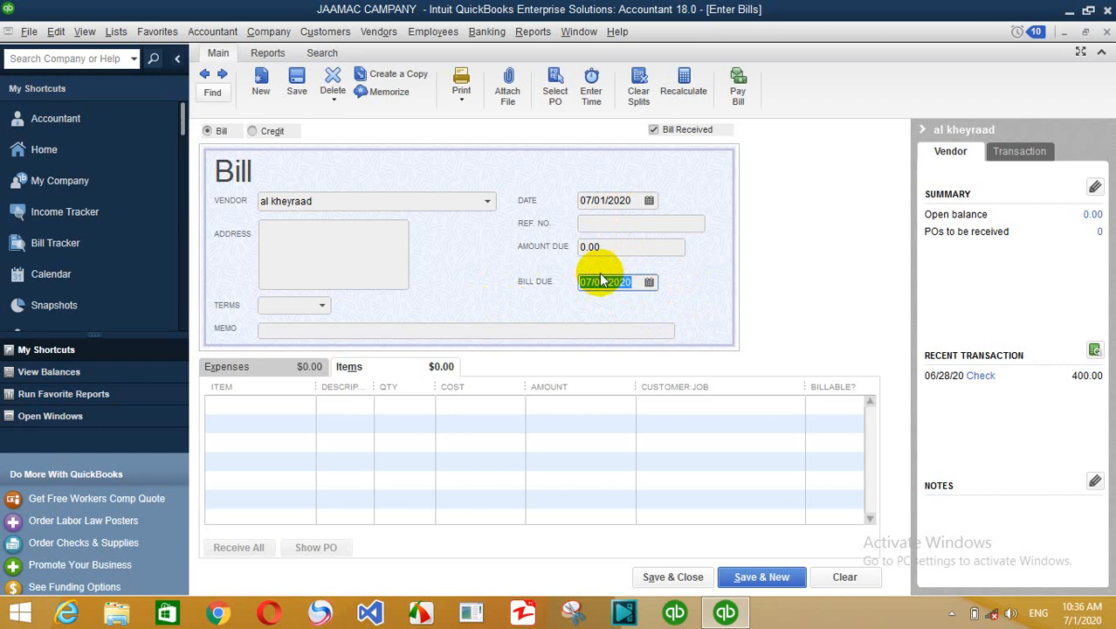
click(258, 405)
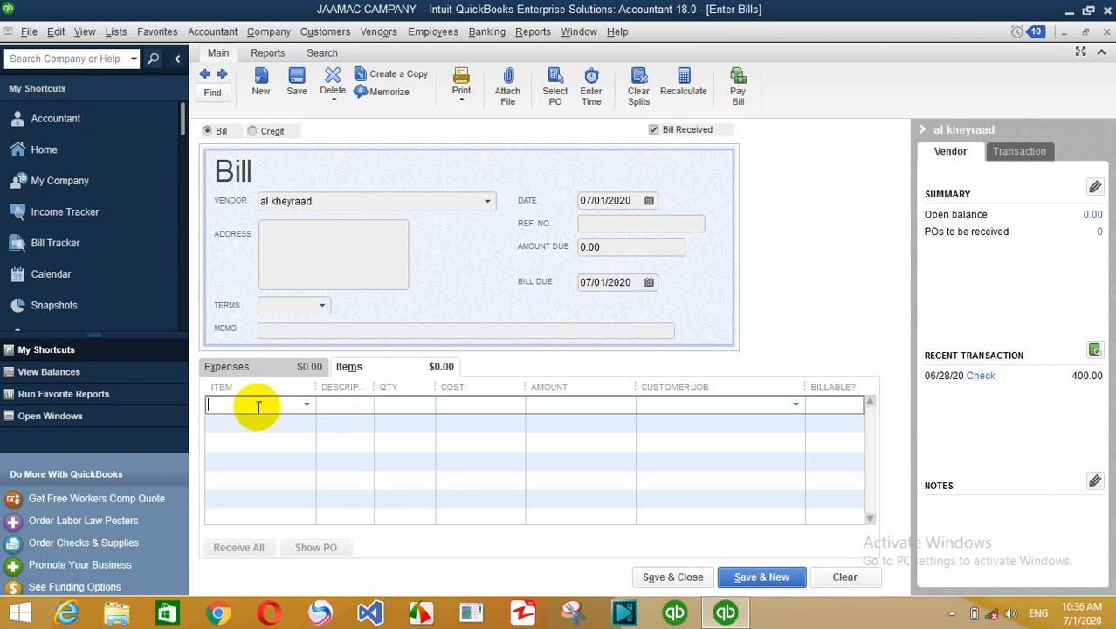
click(649, 281)
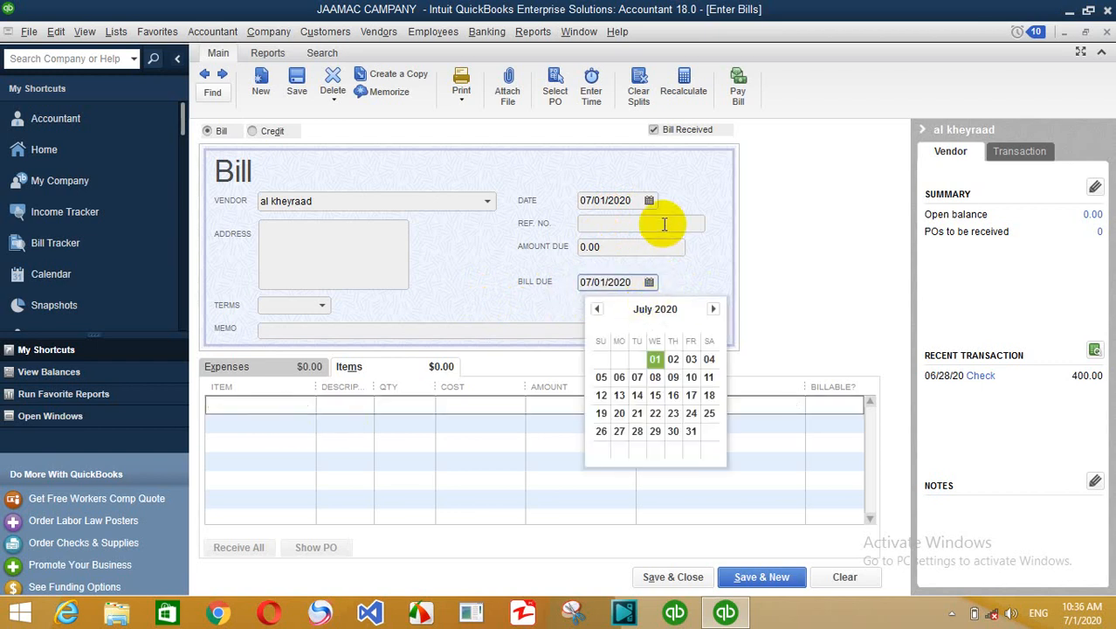
click(648, 200)
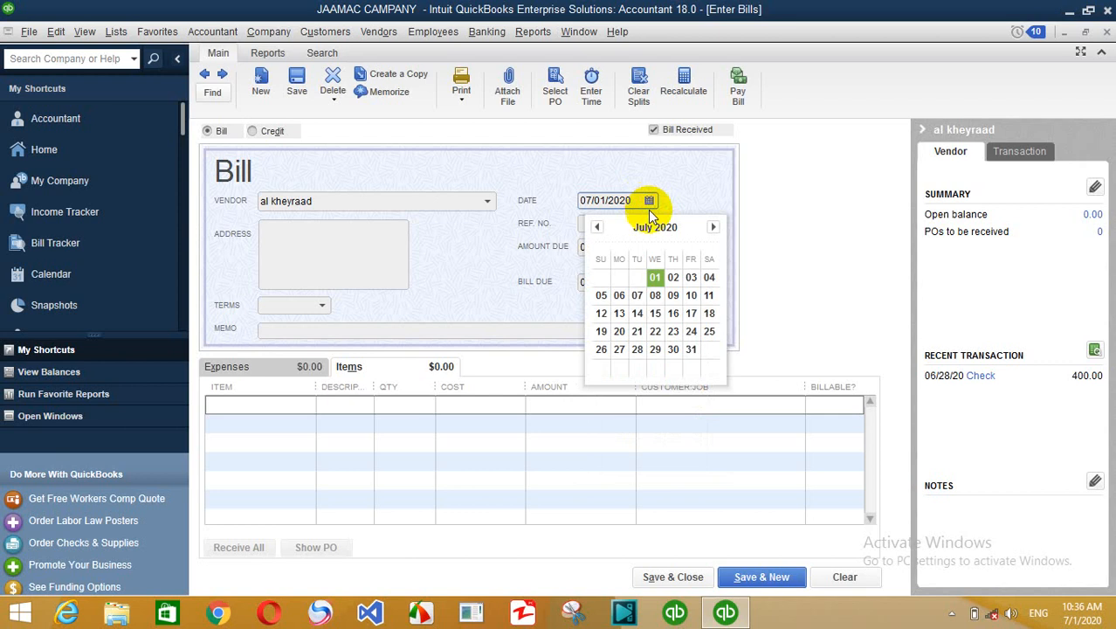
click(454, 248)
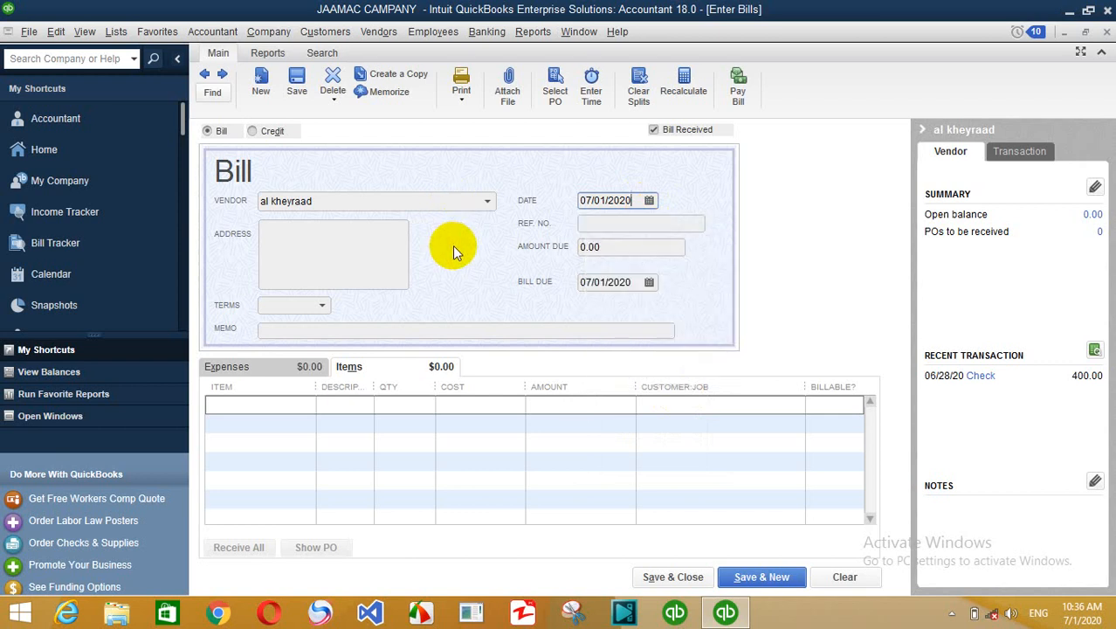
- Set the bill's reference number to 44, then view its expense lines and return to its item lines
click(604, 224)
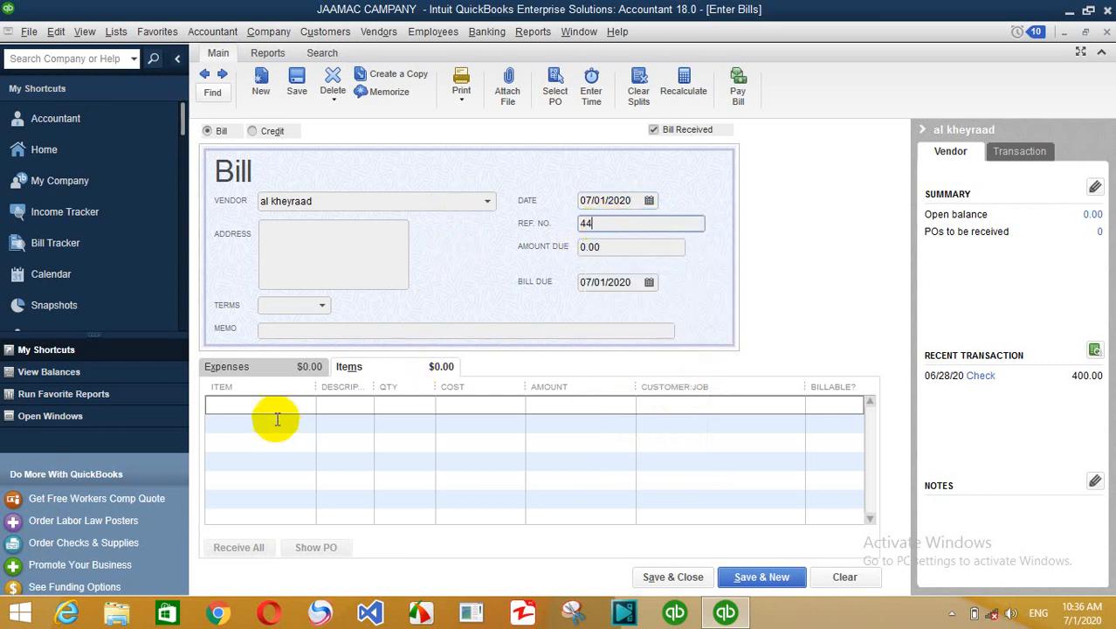
click(249, 404)
click(274, 367)
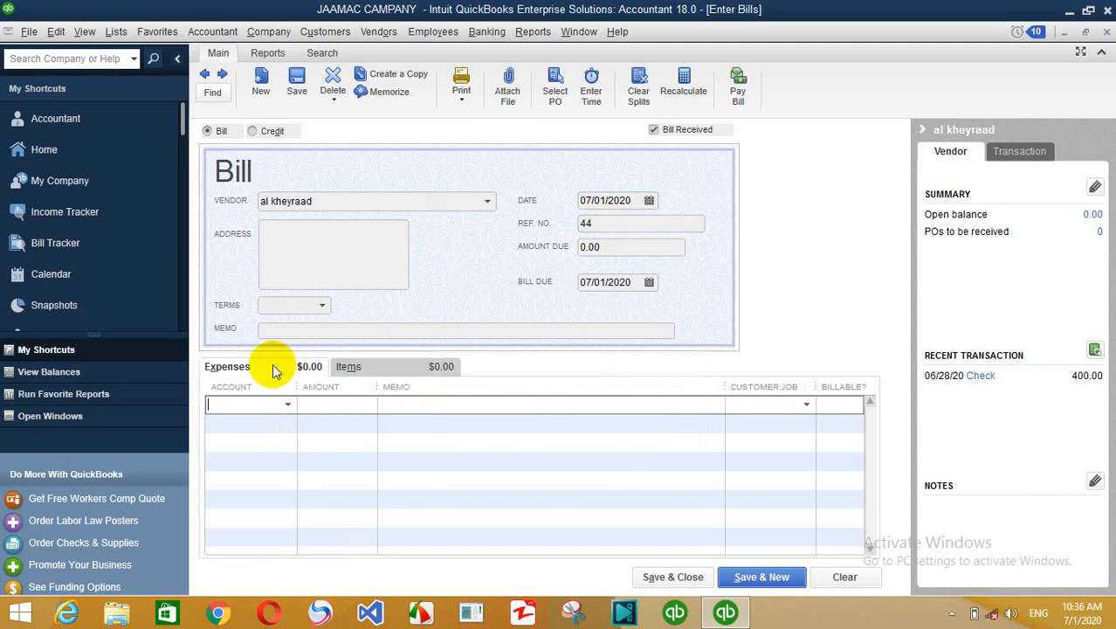
click(365, 368)
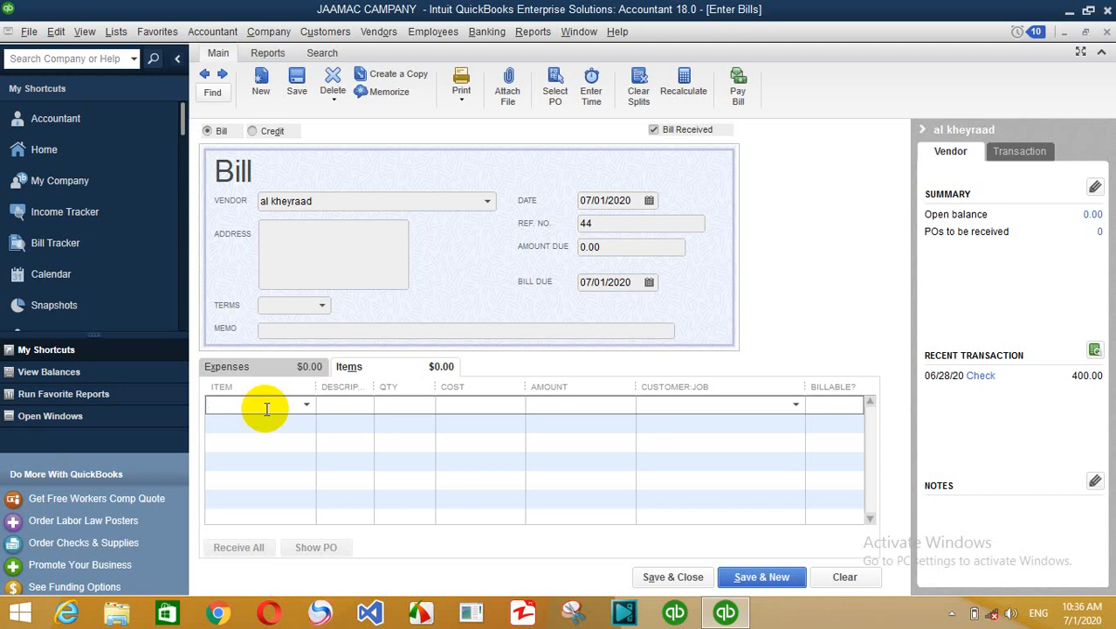
- Add a new inventory part named jaajar on the first item line, with Sales as its income account
text(jaajar)
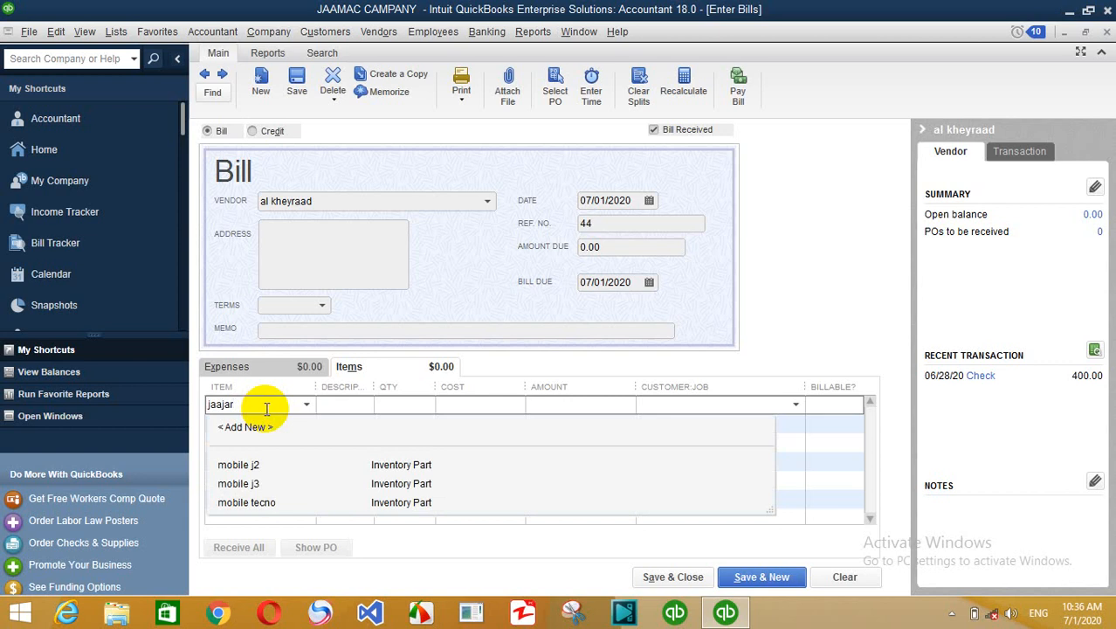
key(Tab)
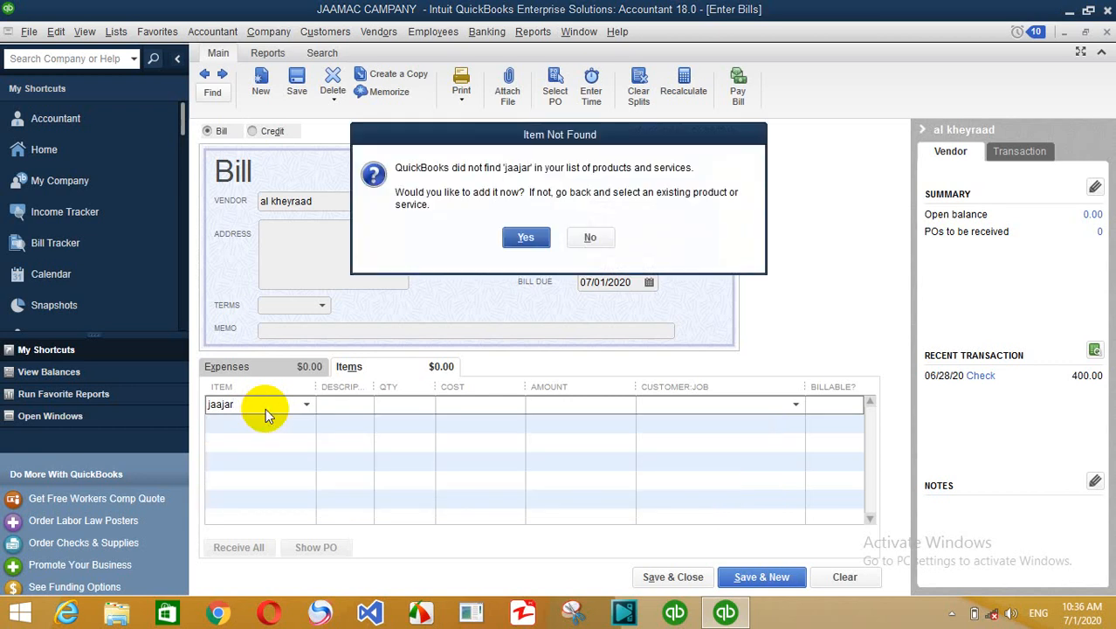
key(Escape)
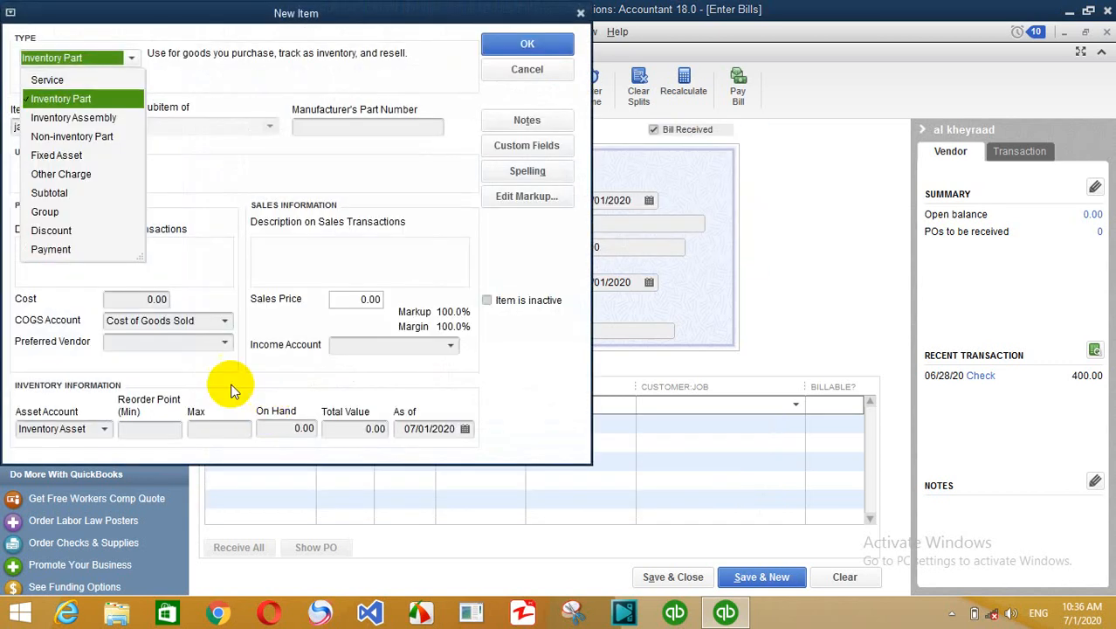
click(82, 98)
click(379, 344)
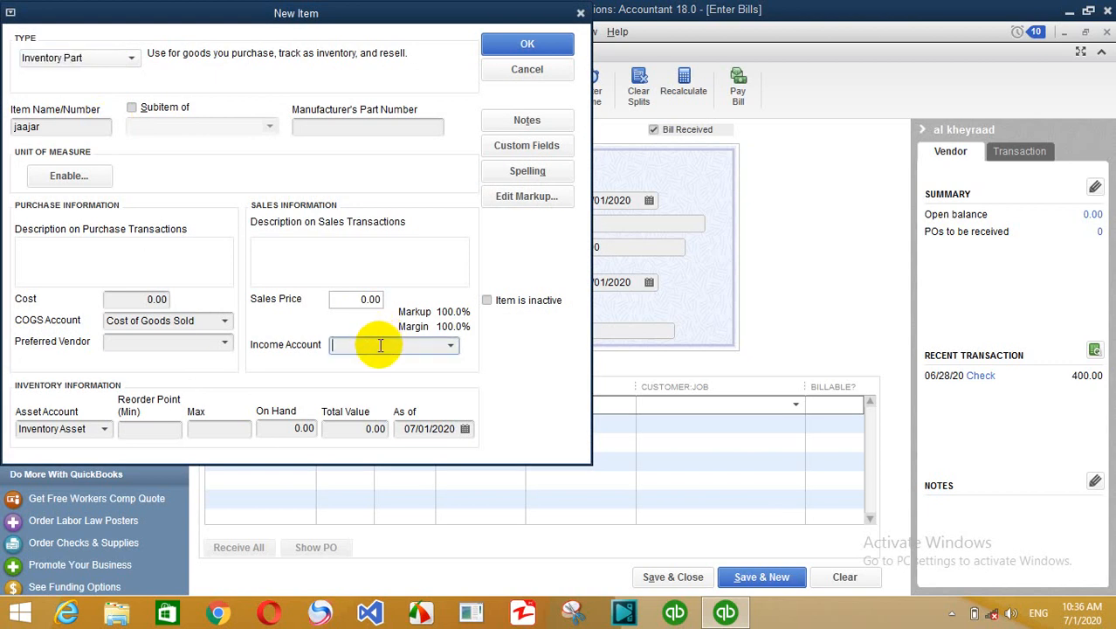
text(Sales)
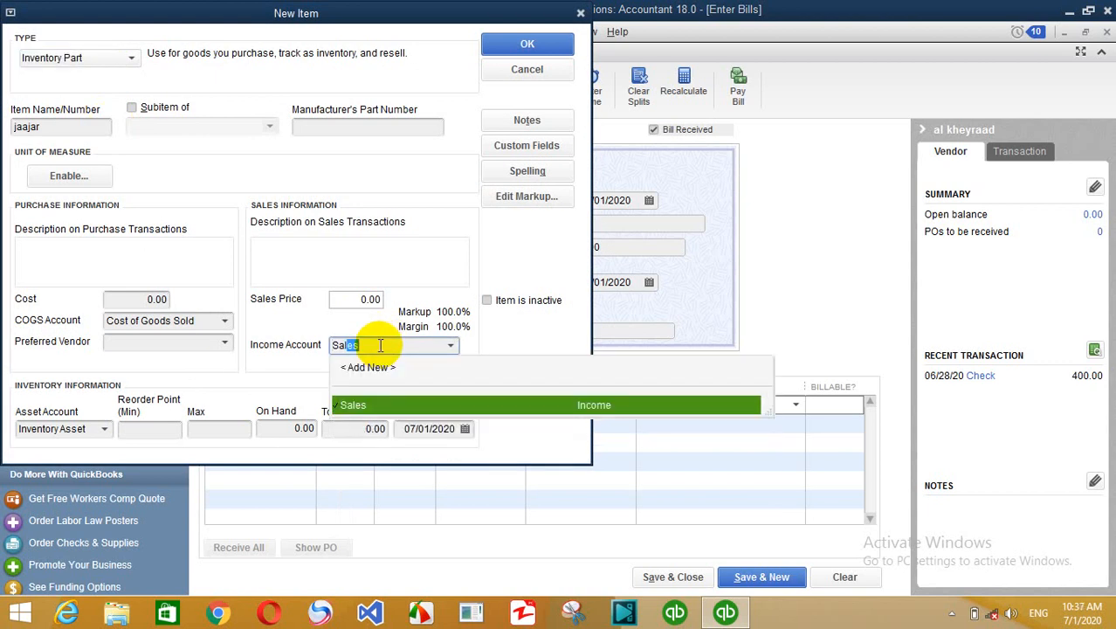
key(Tab)
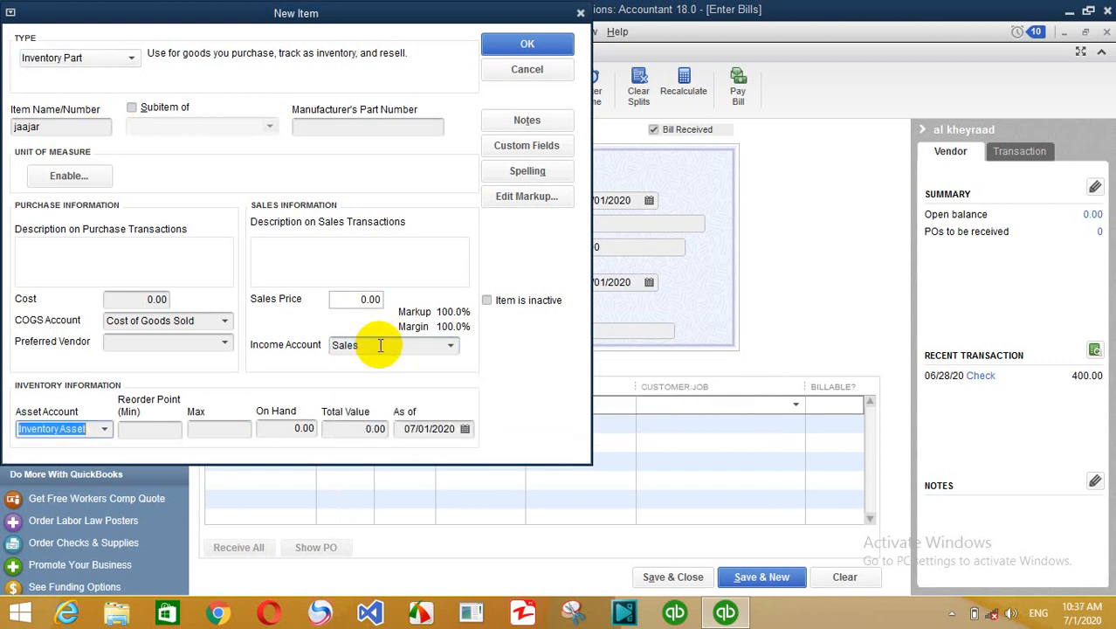
key(Return)
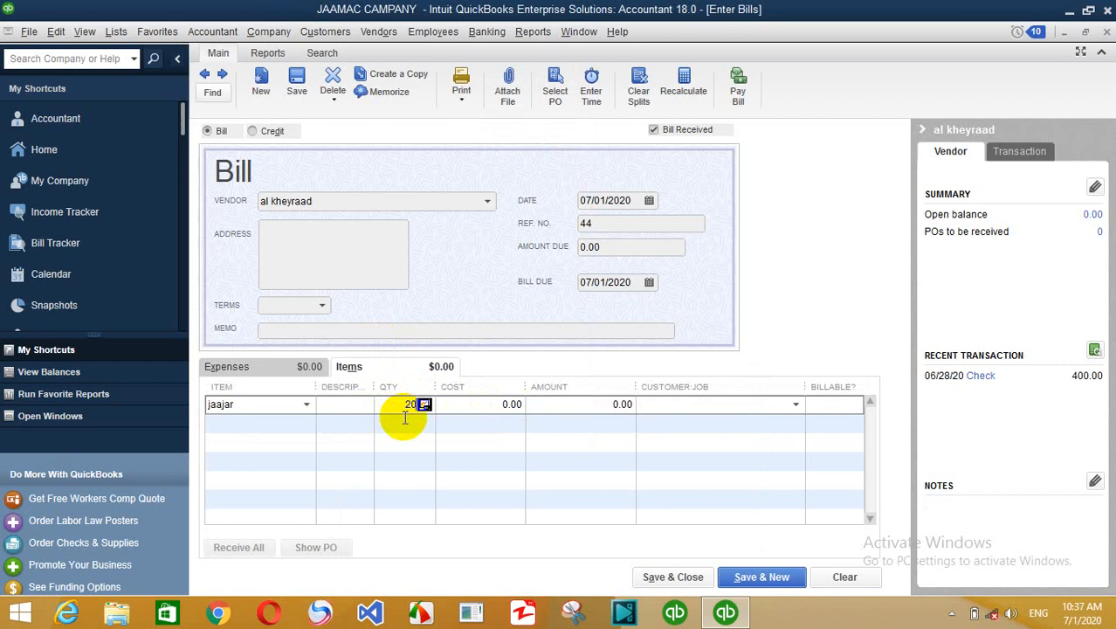
- Enter quantity 20 and cost 1 for the jaajar line, and dismiss the offer to update the item's recorded cost
key(Tab)
text(1)
key(Tab)
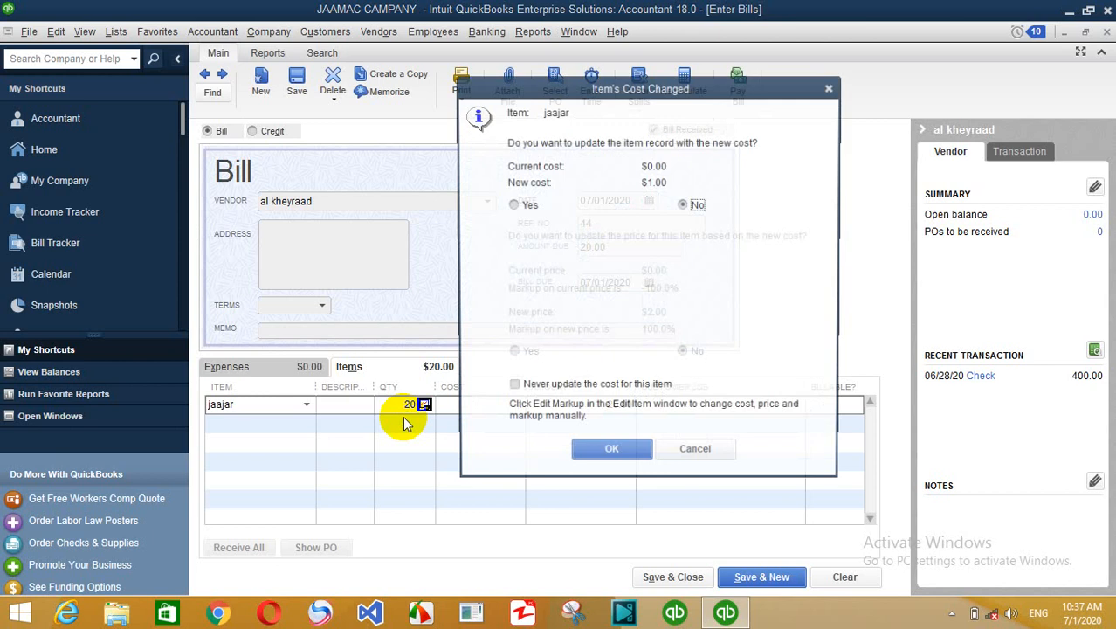
click(677, 448)
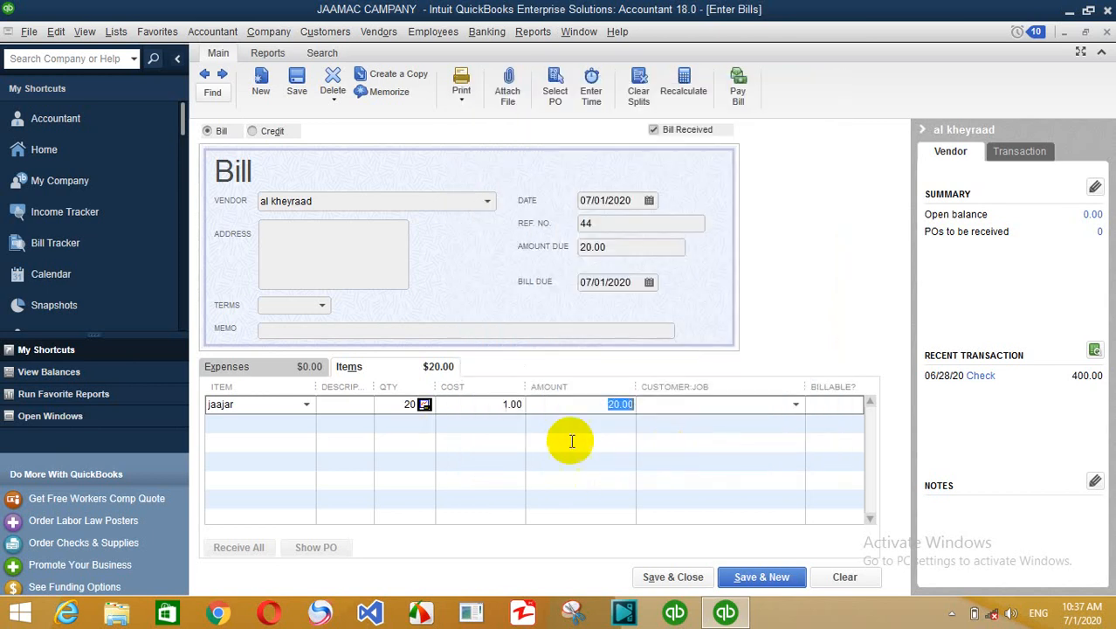
click(487, 412)
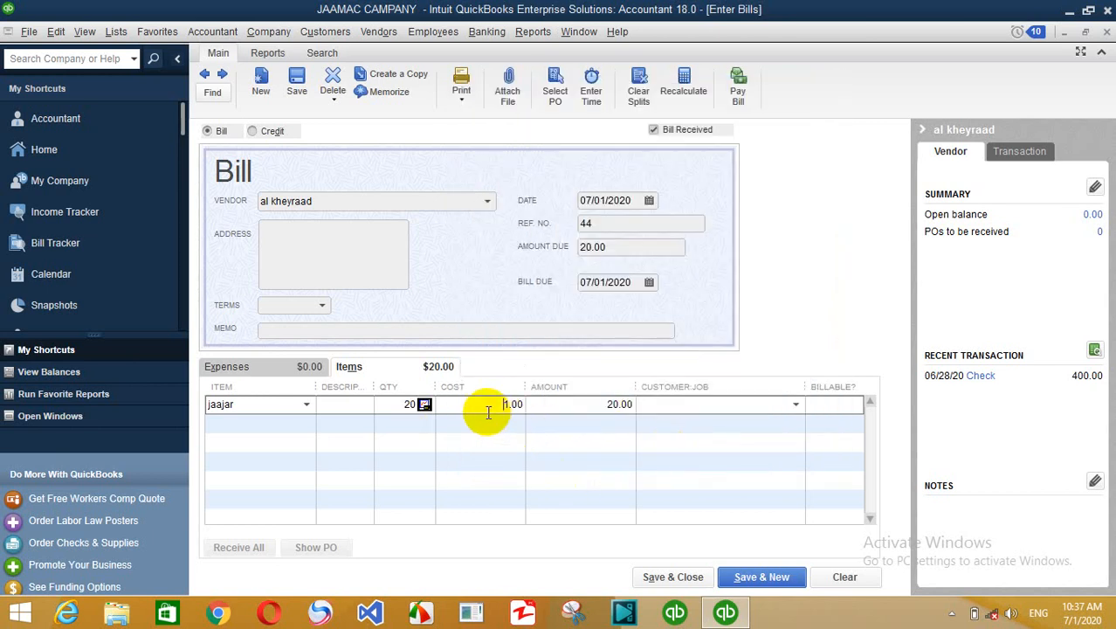
- Change the jaajar line's cost to 0.50 without updating the item's recorded cost
drag(487, 412, 535, 408)
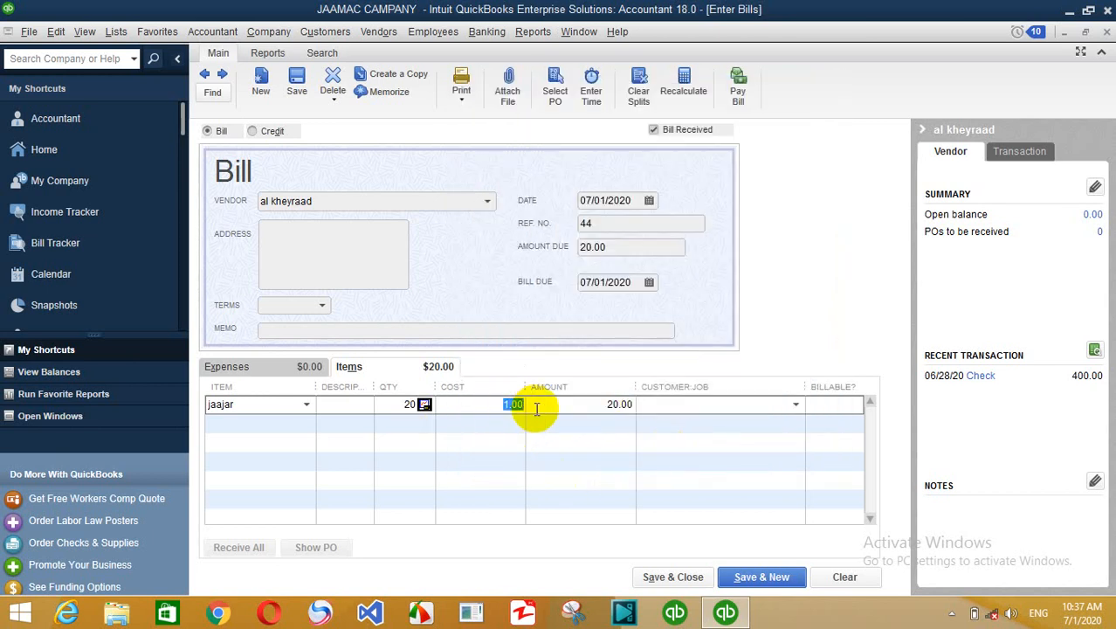
key(BackSpace)
key(Tab)
key(Return)
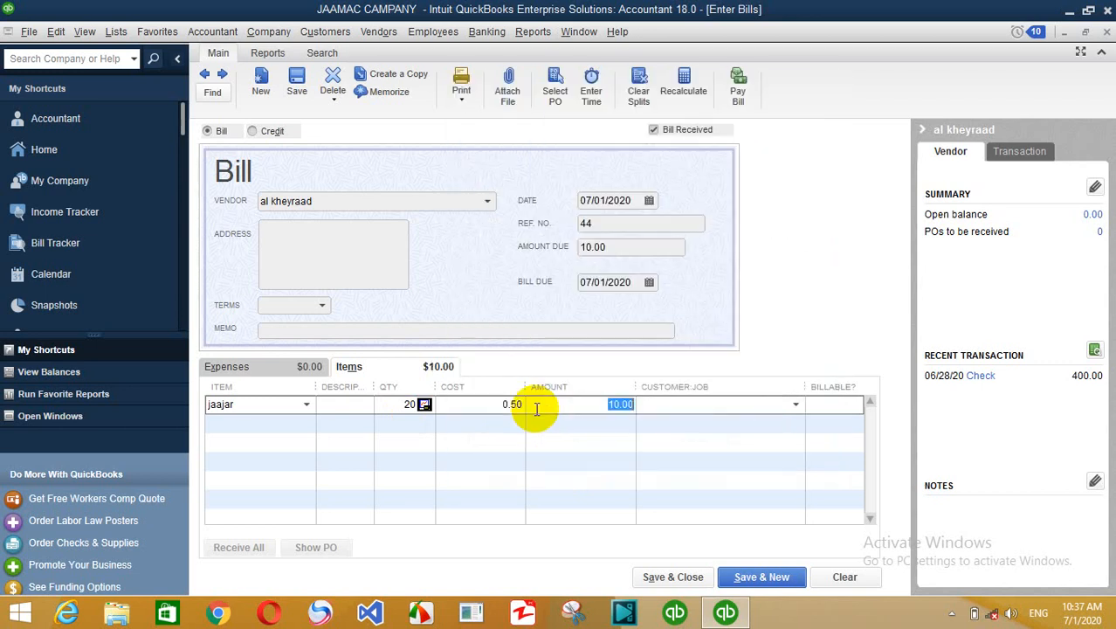
- Change the jaajar line's cost to 8 and dismiss the offer to update the item record
drag(489, 412, 597, 401)
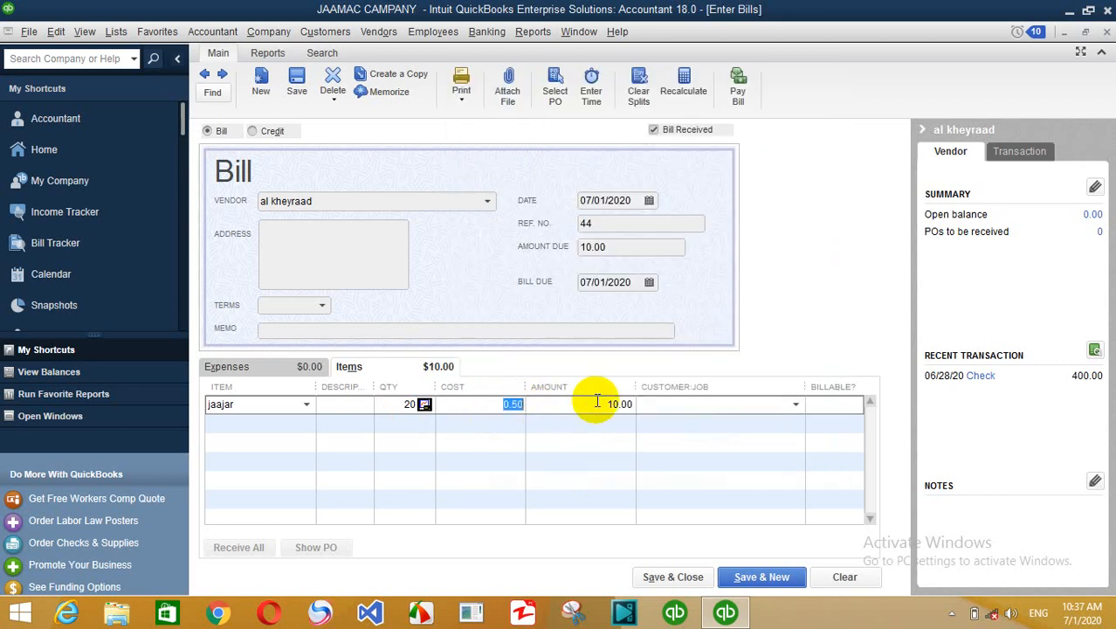
text(8)
key(Tab)
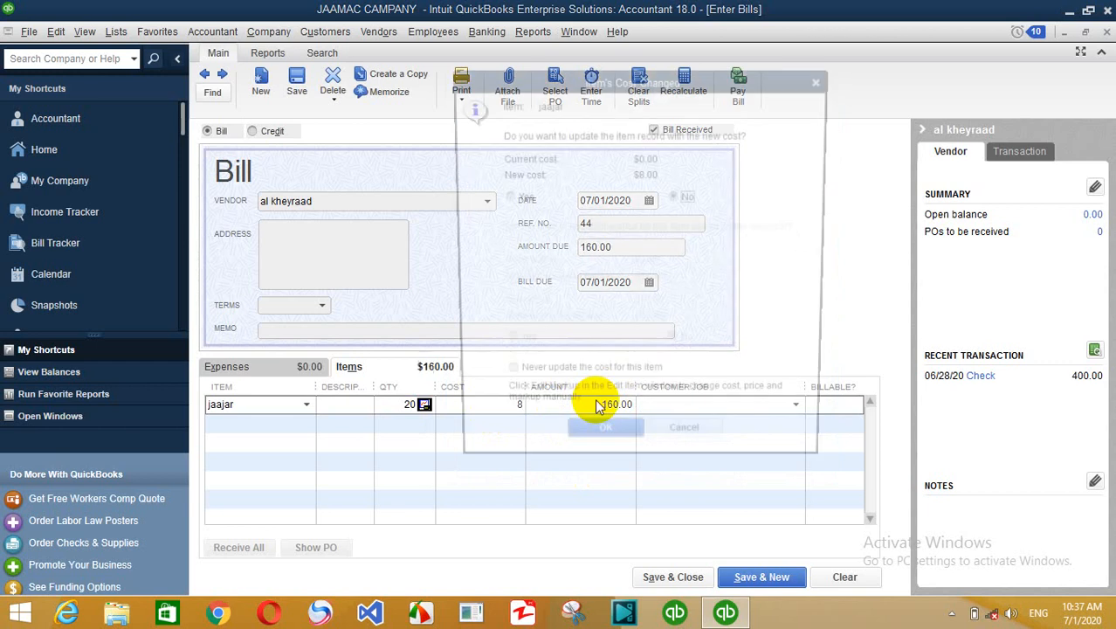
click(686, 446)
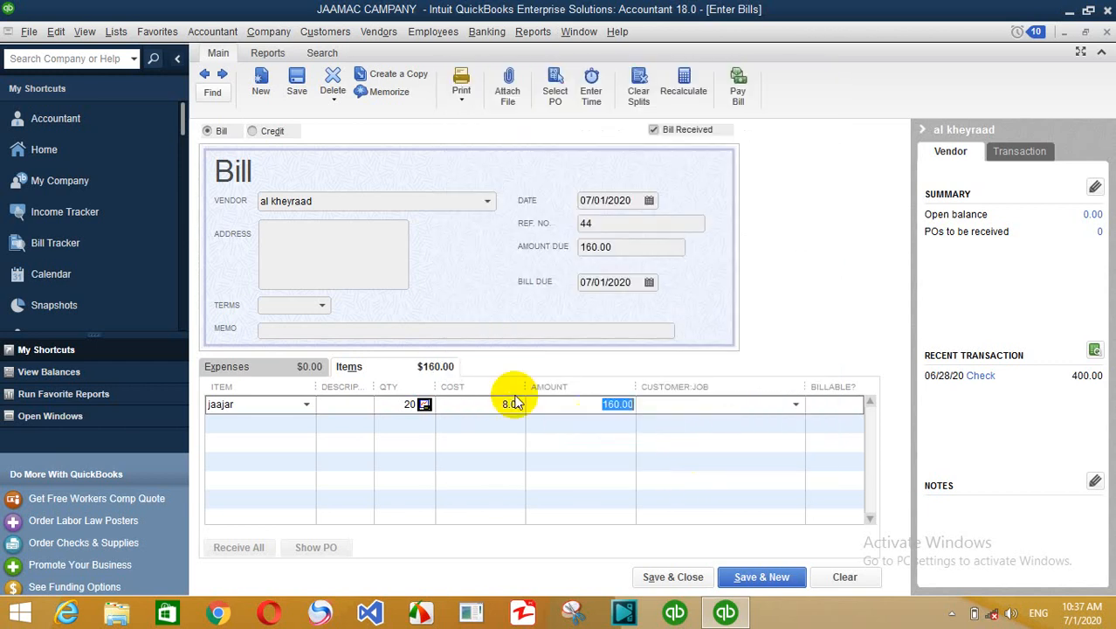
- Replace the jaajar line's cost with 5 and decline updating the item's recorded cost
click(513, 410)
drag(512, 410, 590, 417)
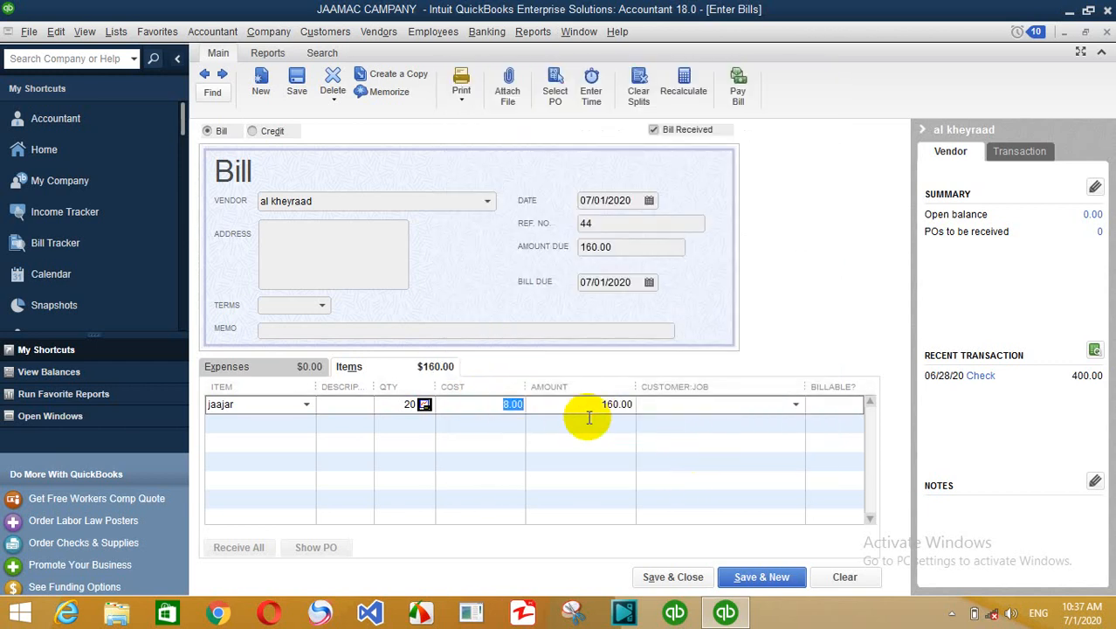
key(BackSpace)
text(5)
key(Tab)
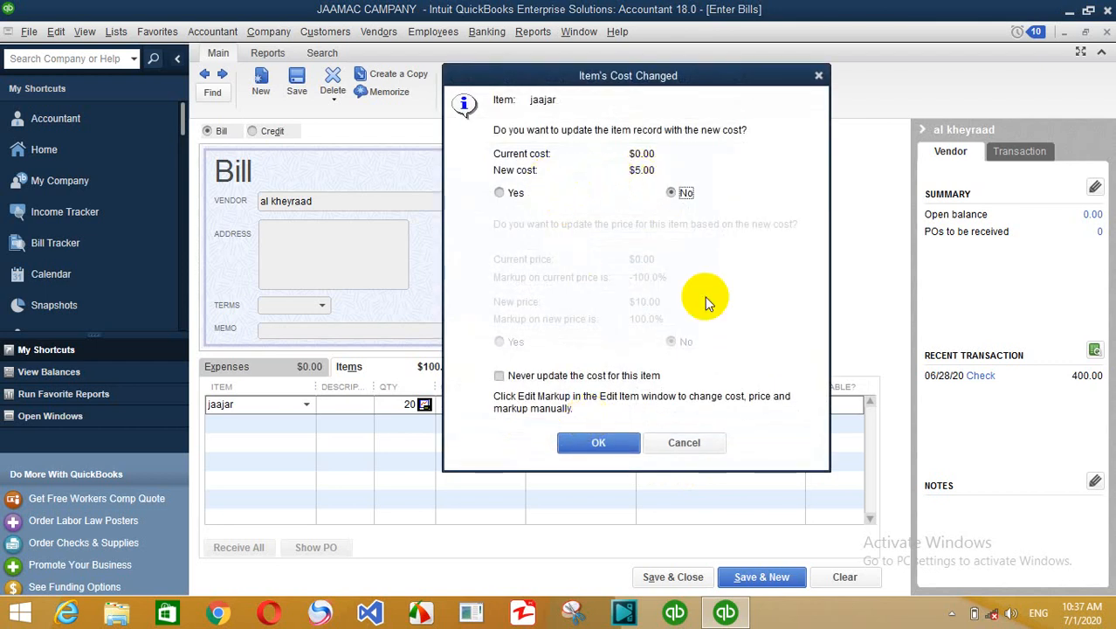
click(678, 444)
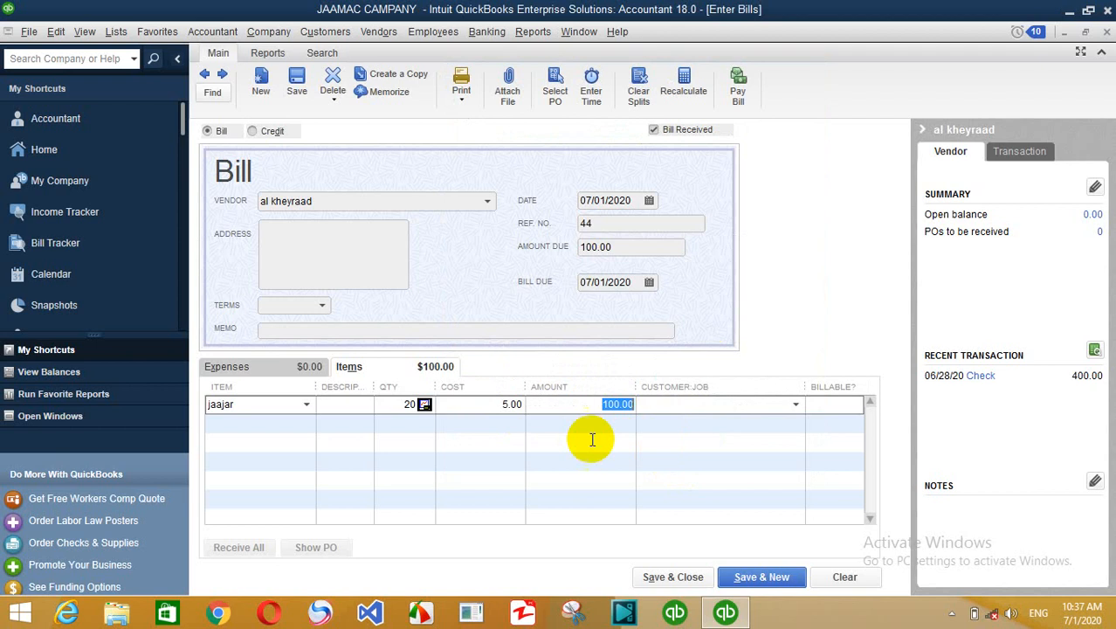
- Set the jaajar line's cost to 0.5 and update the item record with the new cost, leaving its sales price alone
click(507, 404)
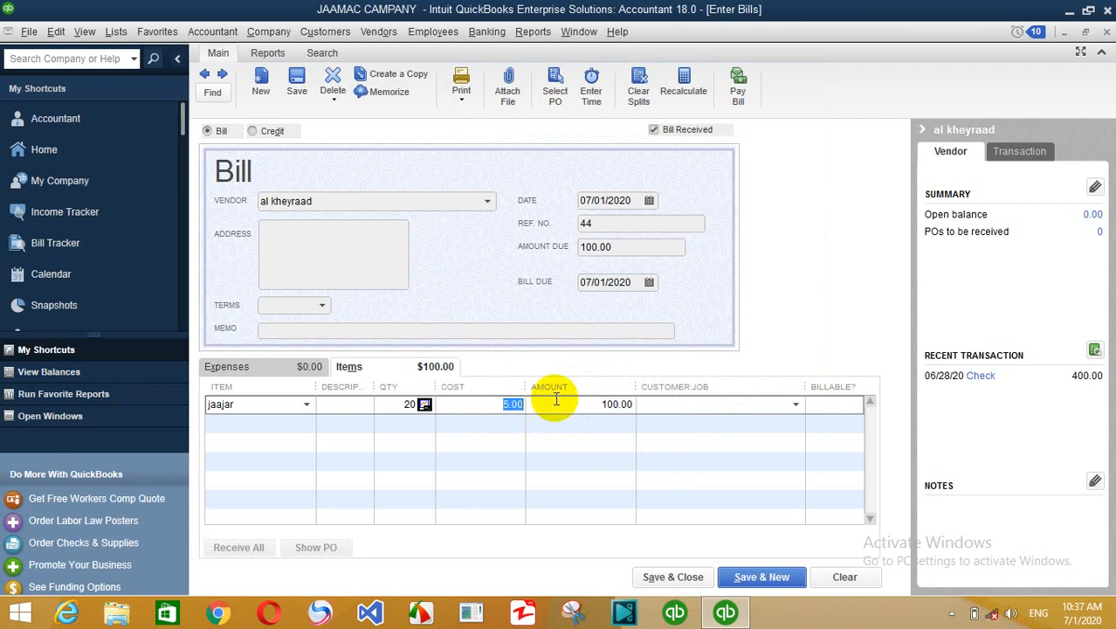
text(0.5)
click(556, 399)
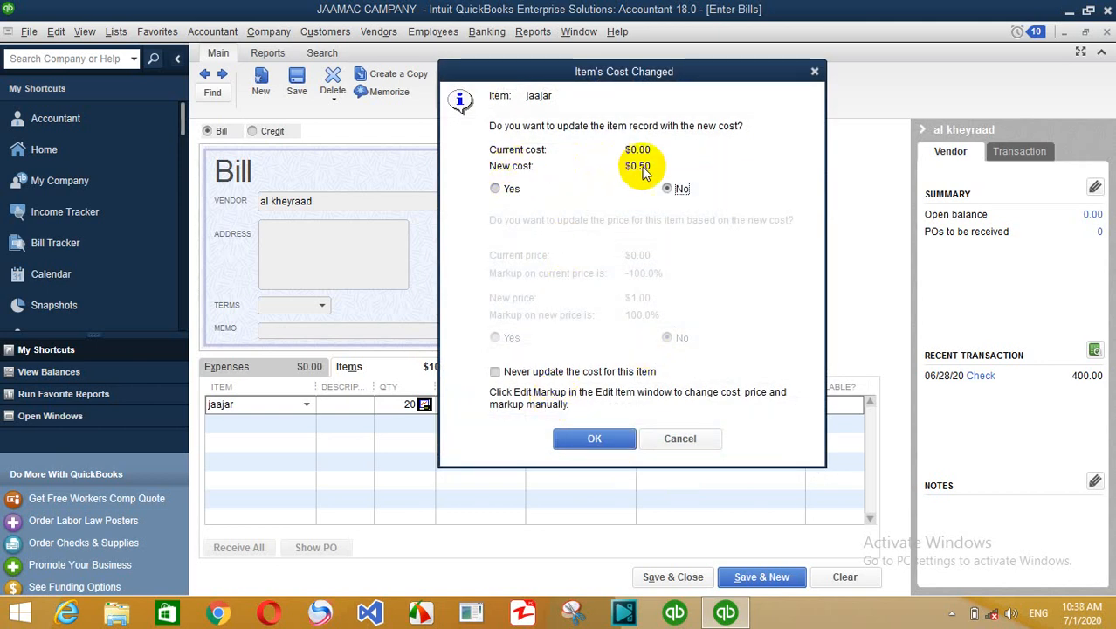
click(502, 188)
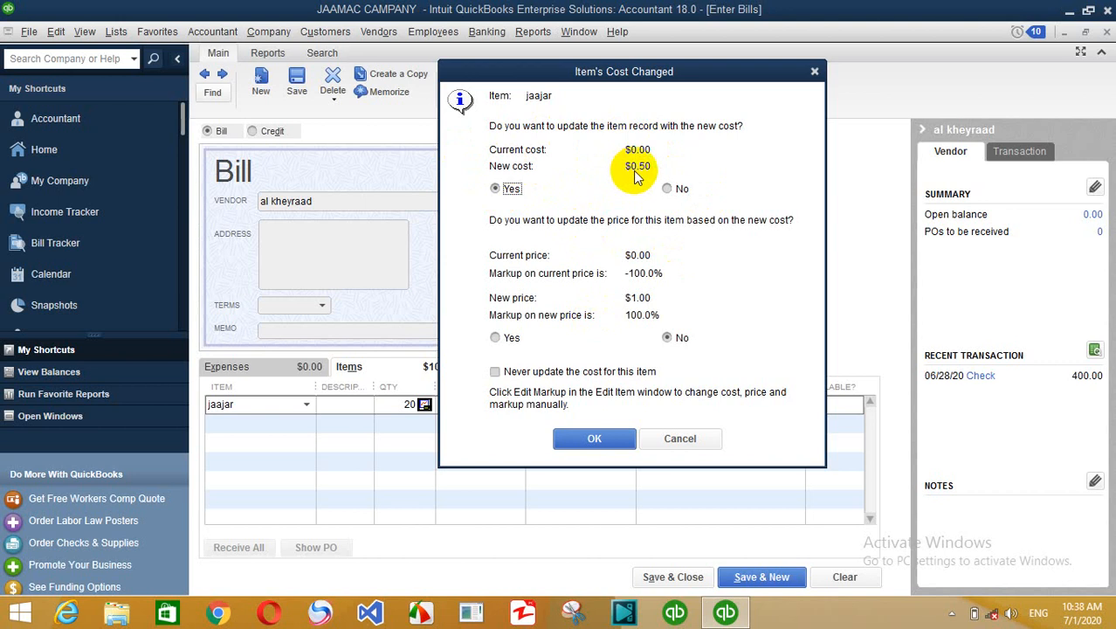
click(589, 438)
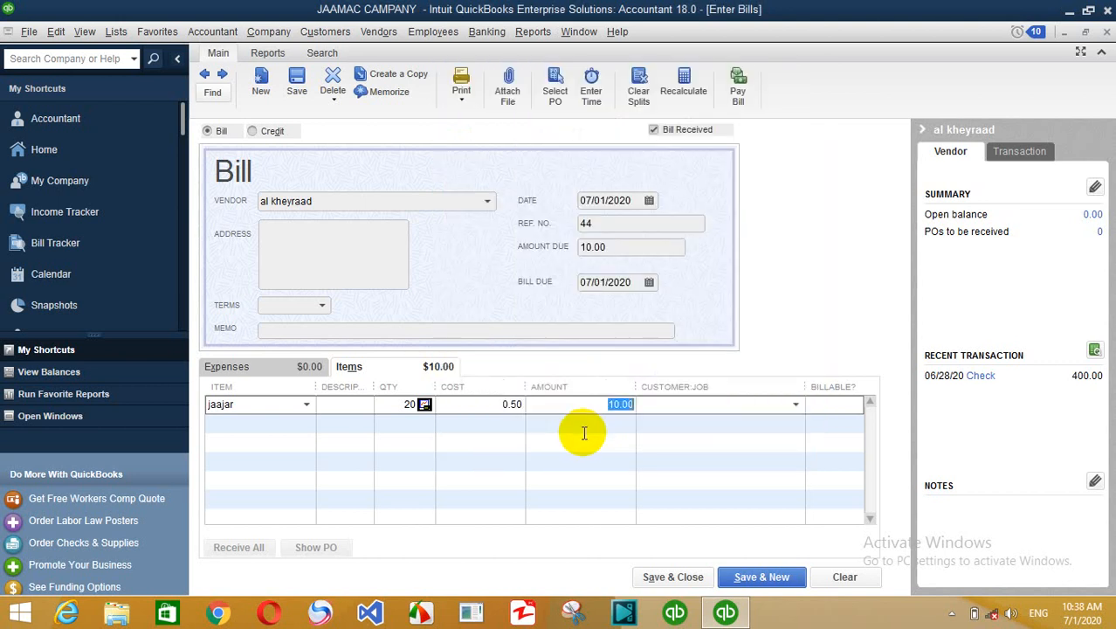
click(592, 410)
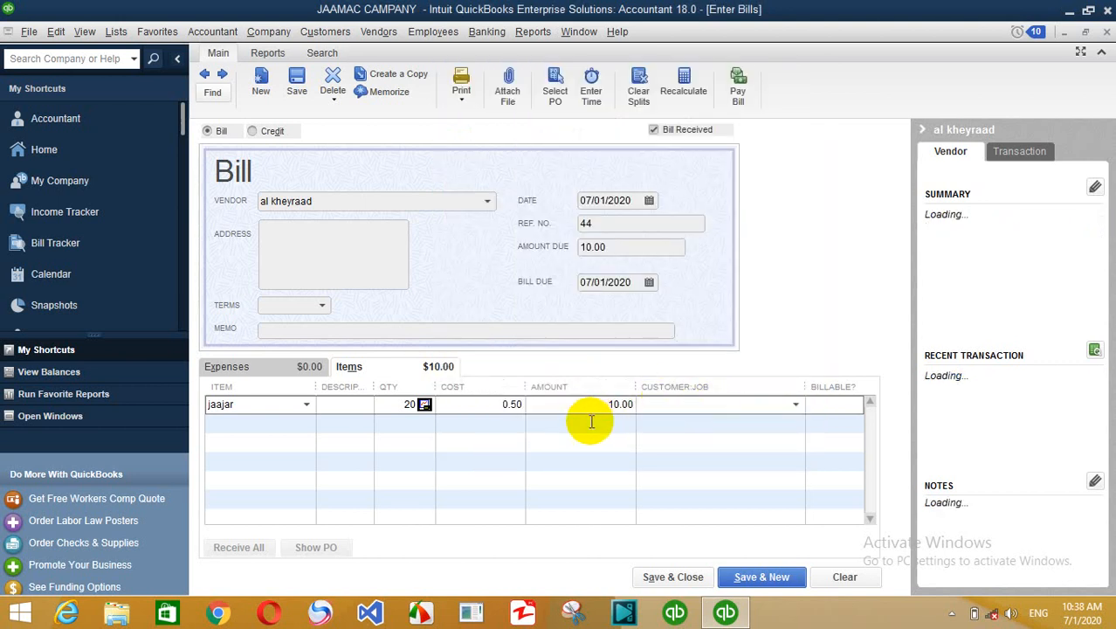
click(285, 425)
click(289, 461)
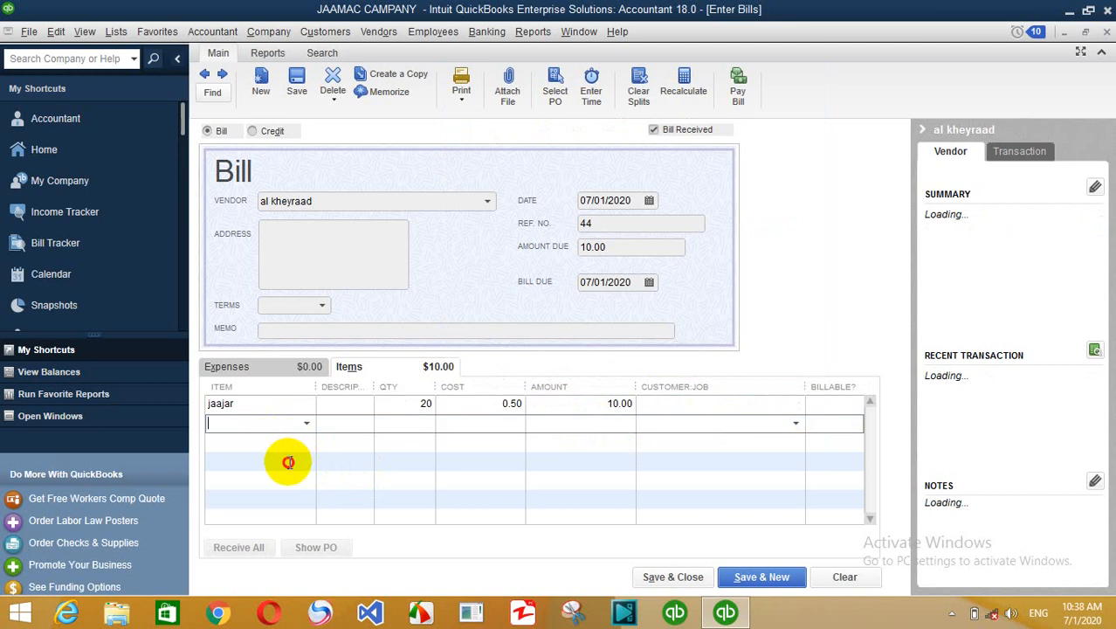
click(289, 479)
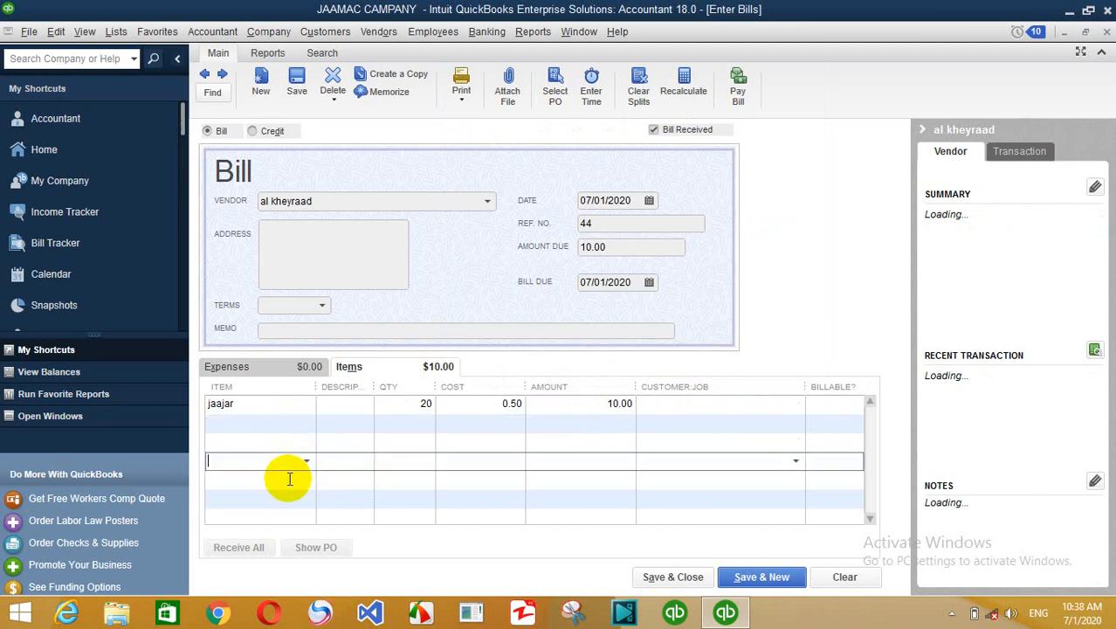
click(244, 404)
click(251, 422)
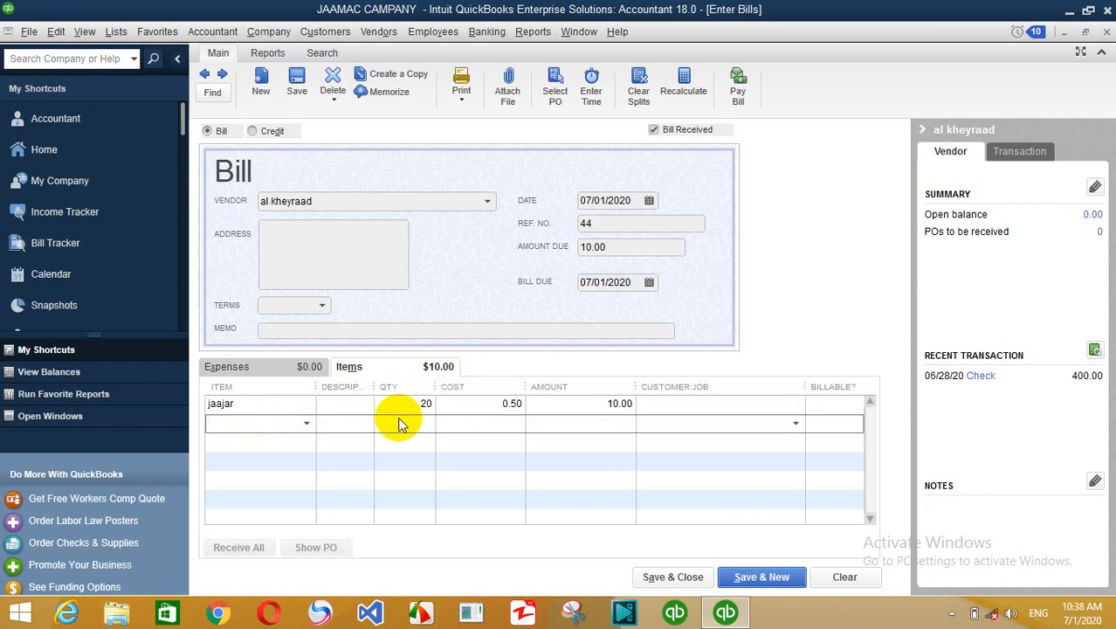
- Check the jaajar line's amount, and save and close the bill
click(618, 402)
click(604, 404)
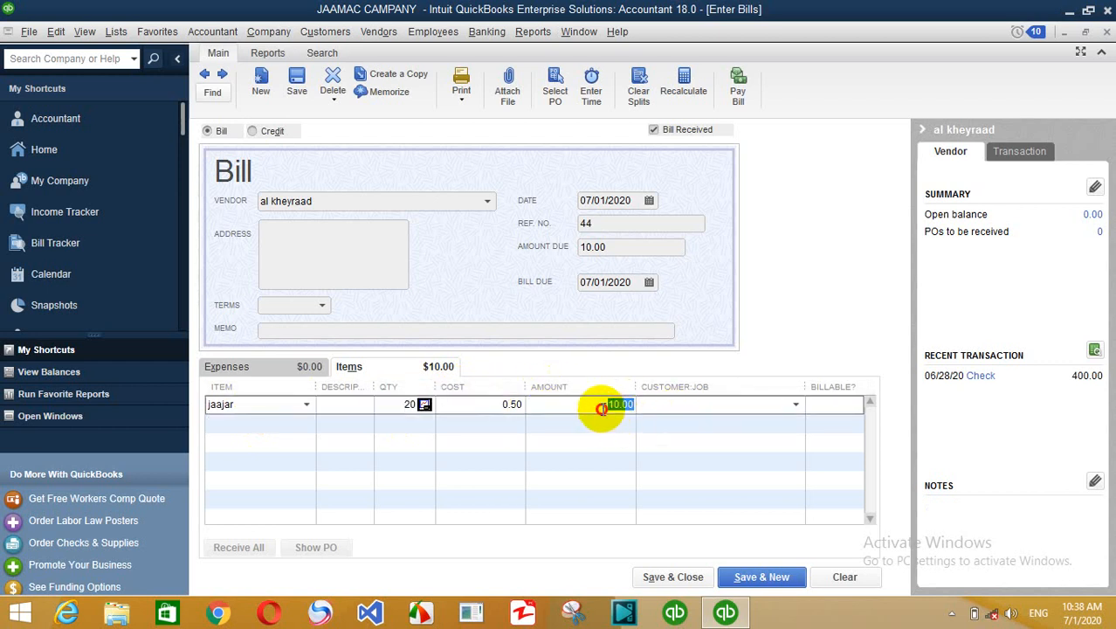
click(682, 579)
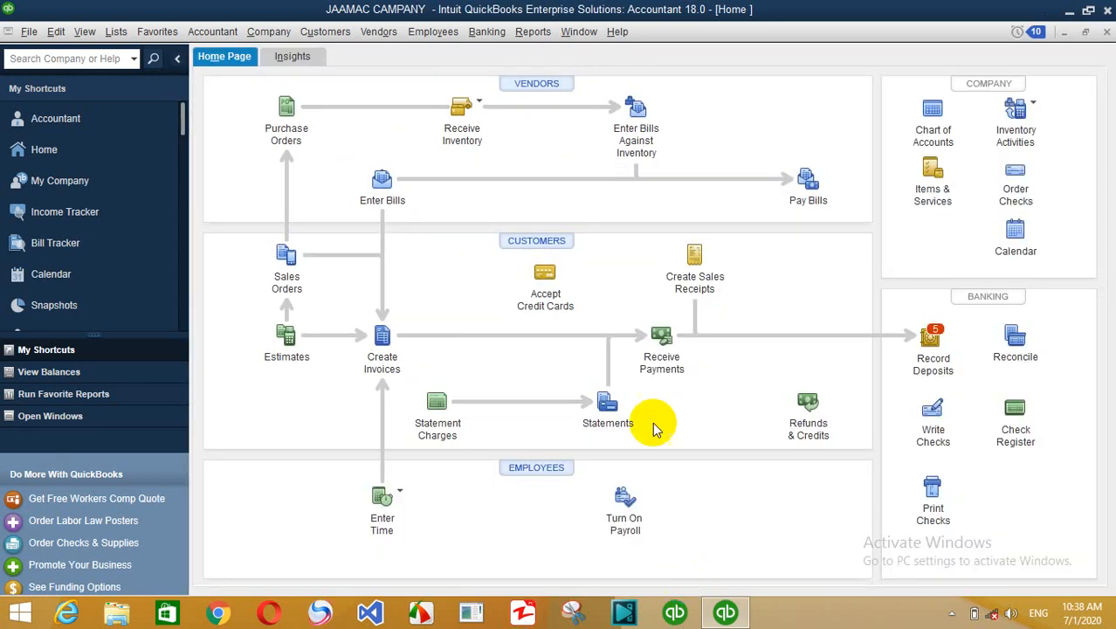
- Run the Balance Sheet Standard report, examine its assets and accounts payable, and close it
click(533, 31)
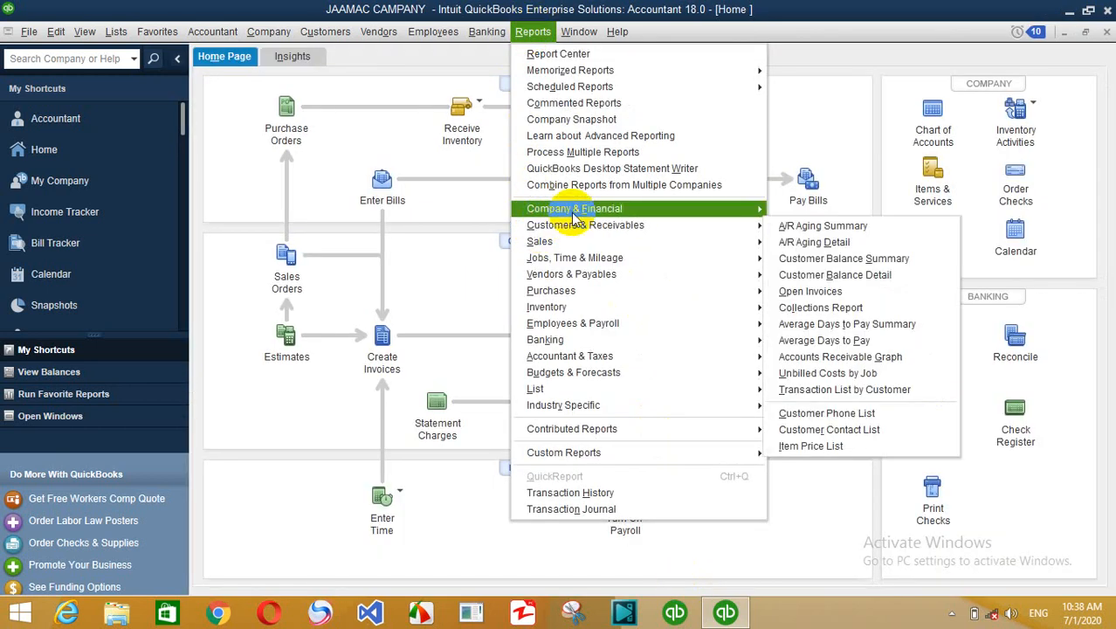
mouse_move(577, 209)
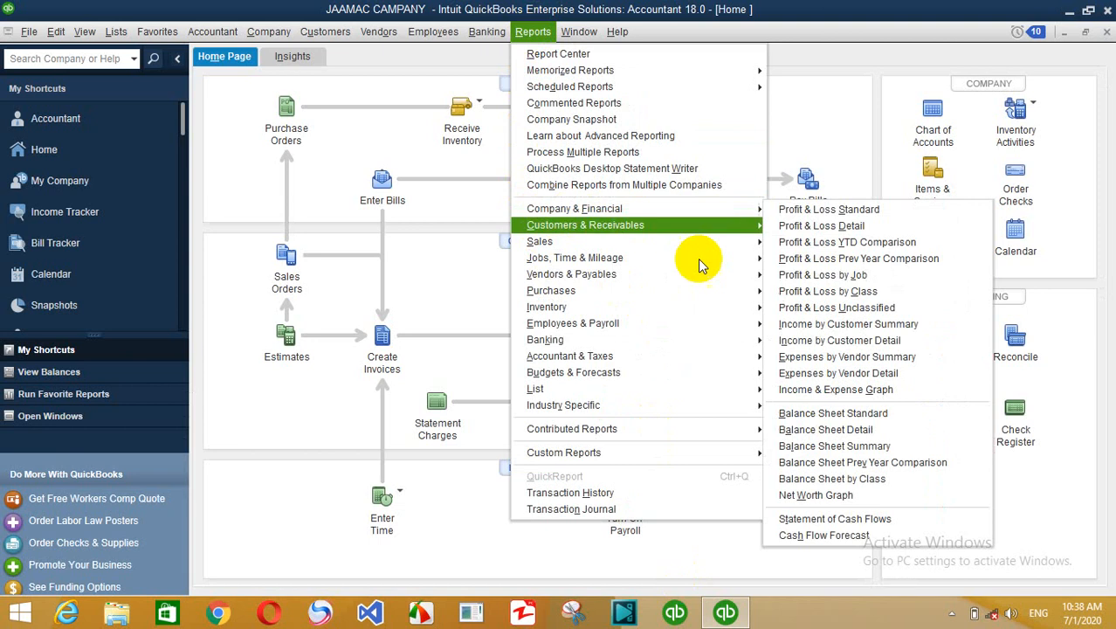
click(843, 414)
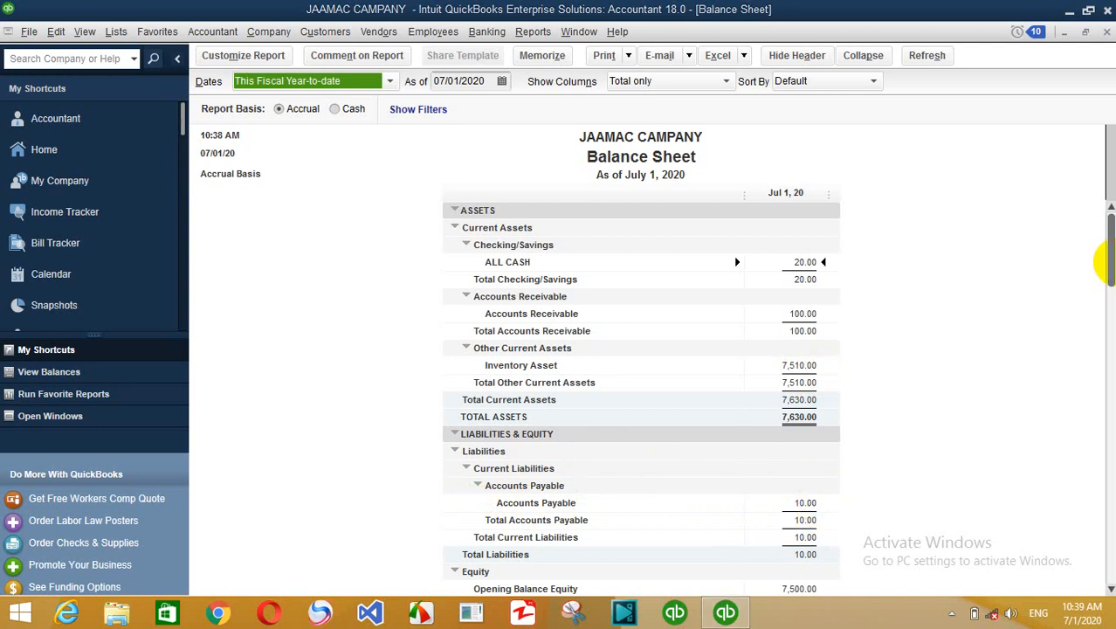
drag(1107, 274, 1109, 207)
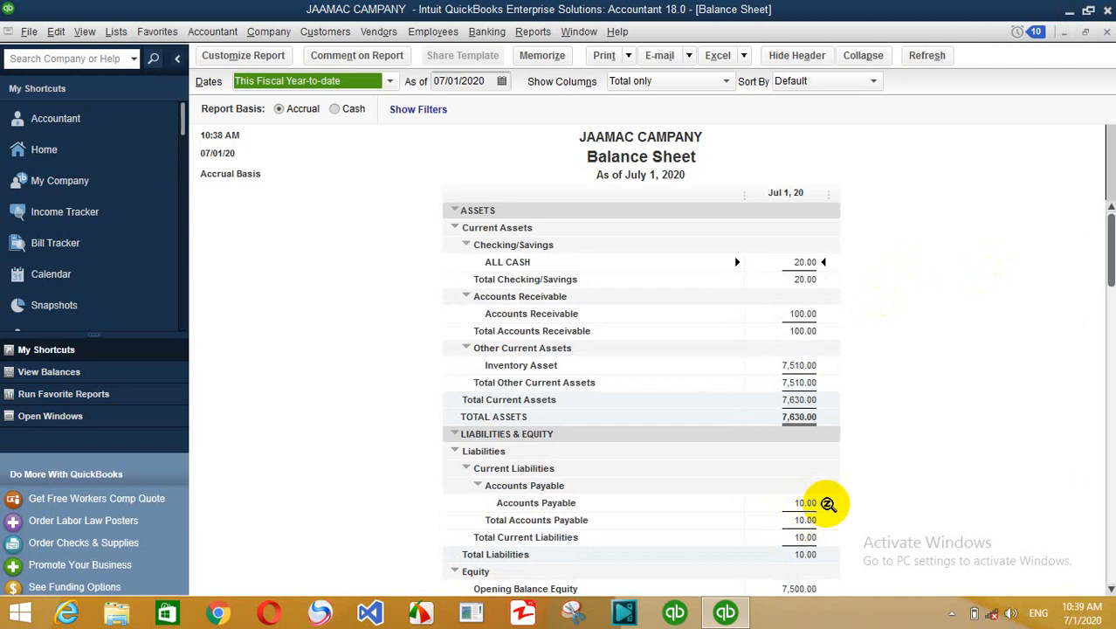
key(Escape)
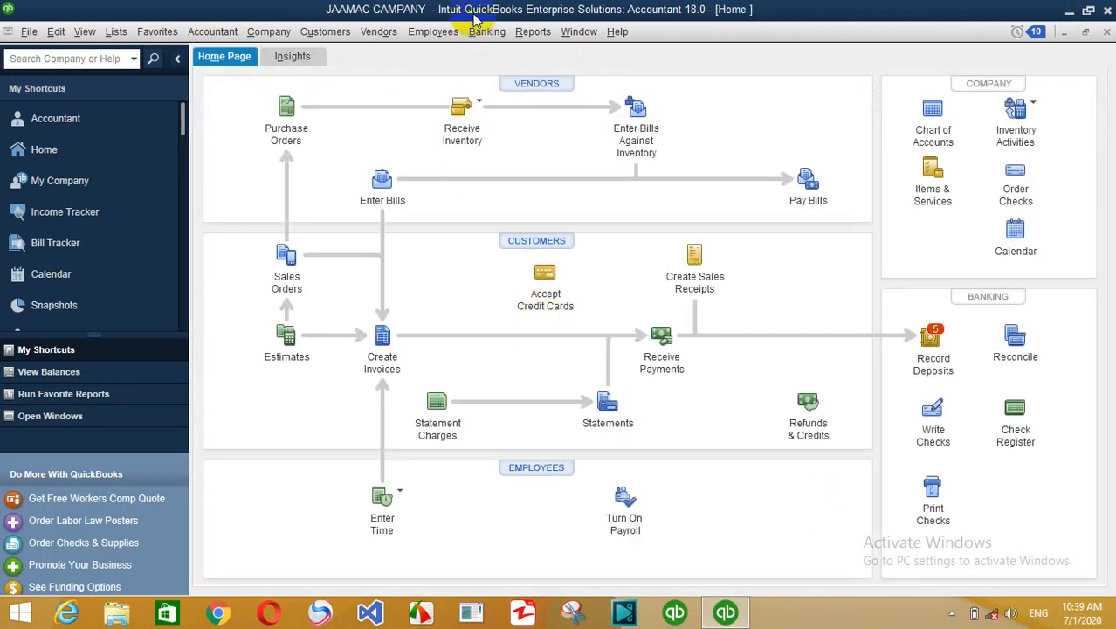
- Start a check from ALL CASH payable to al kheyraad, and continue writing it despite the vendor's open bill
click(487, 32)
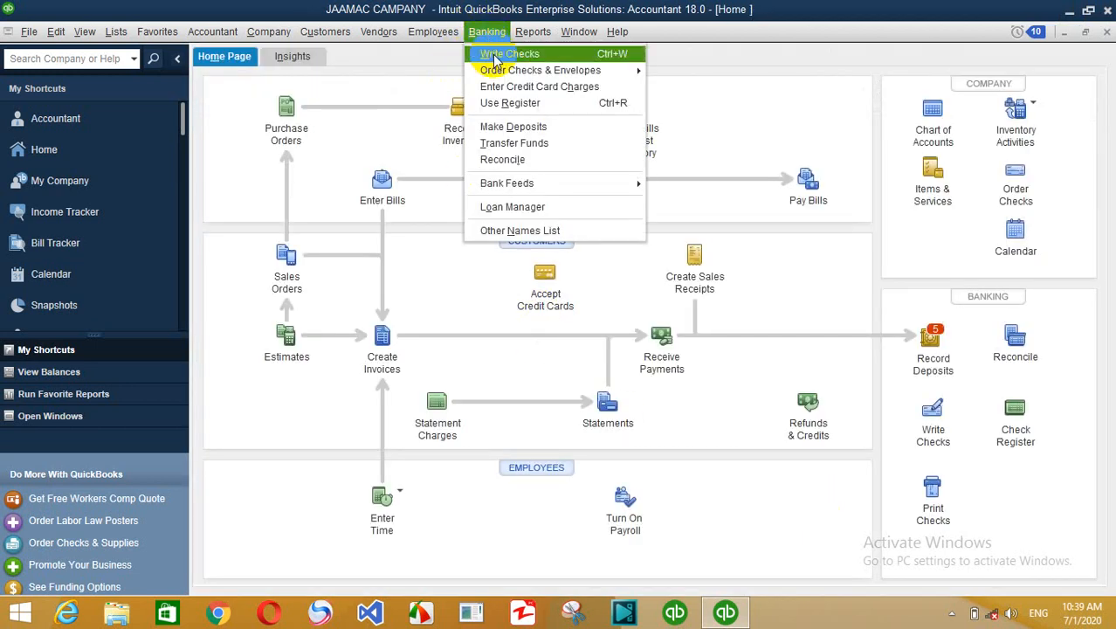
click(491, 51)
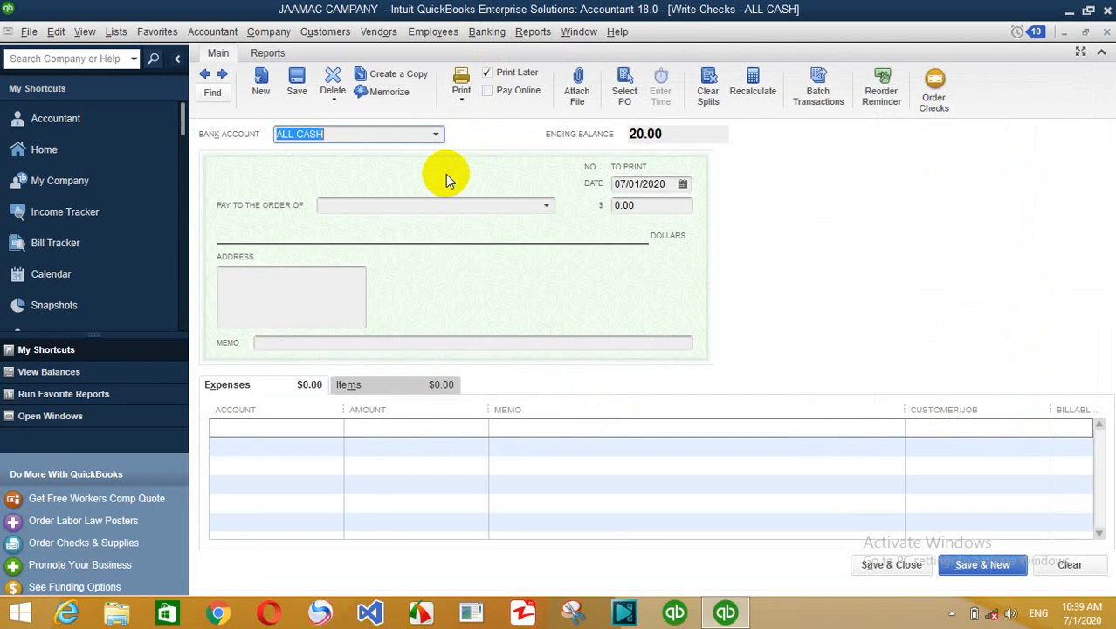
click(366, 204)
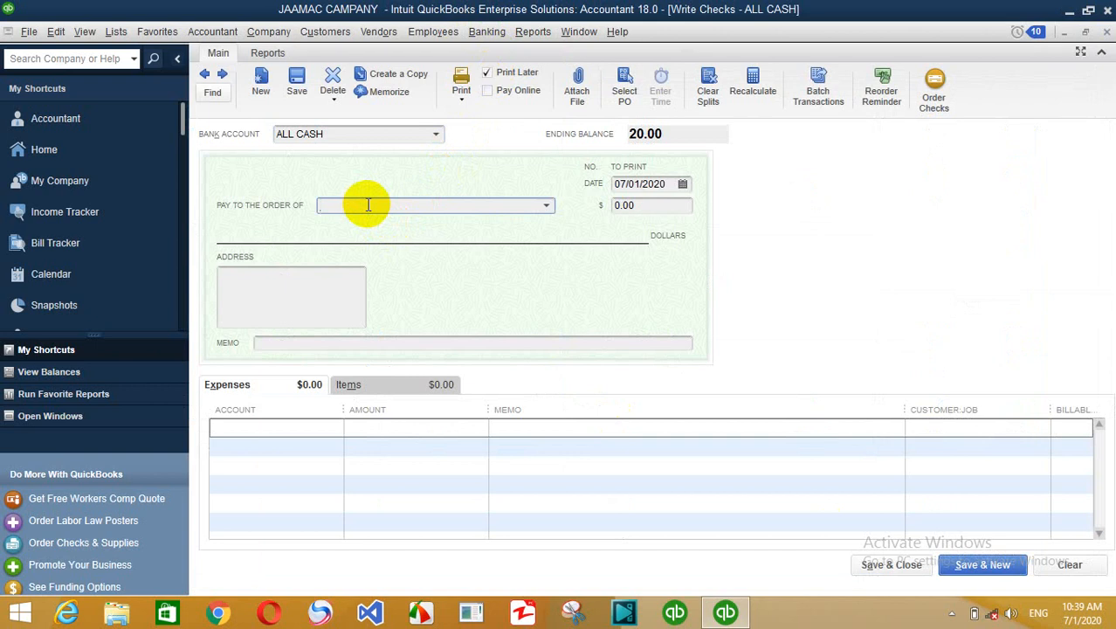
text(al hudda)
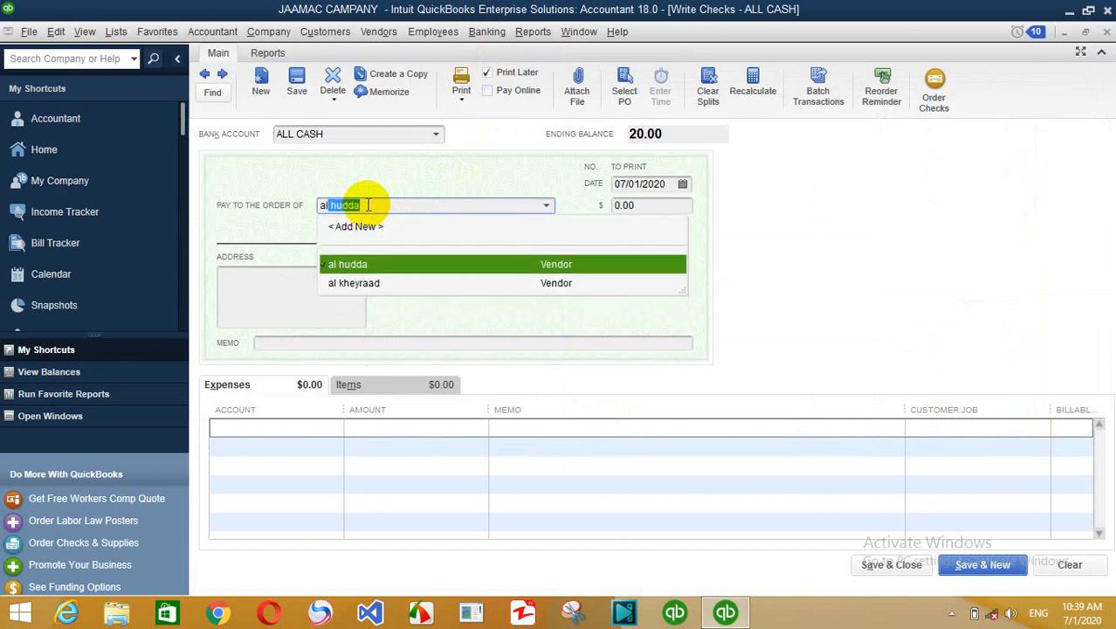
key(Tab)
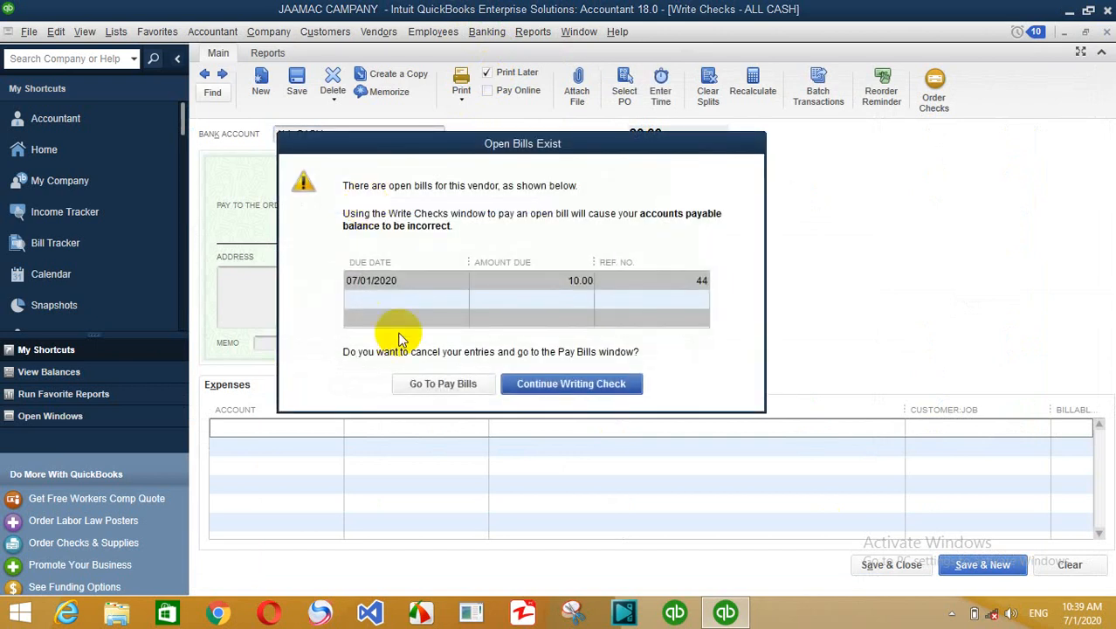
click(544, 386)
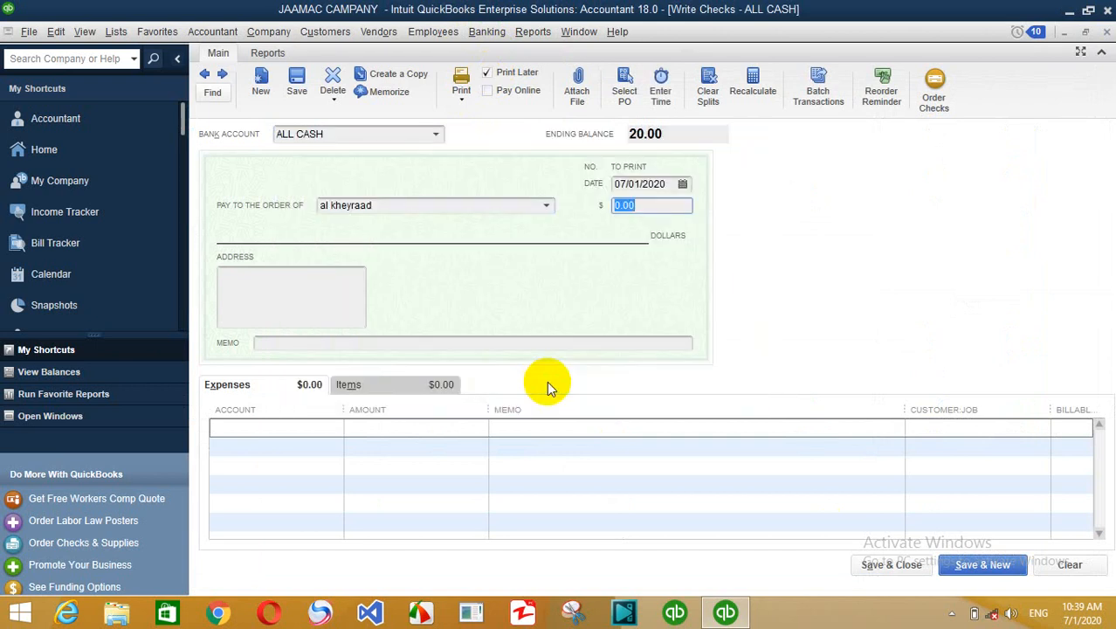
- Check the date on the check and view its item lines
click(666, 184)
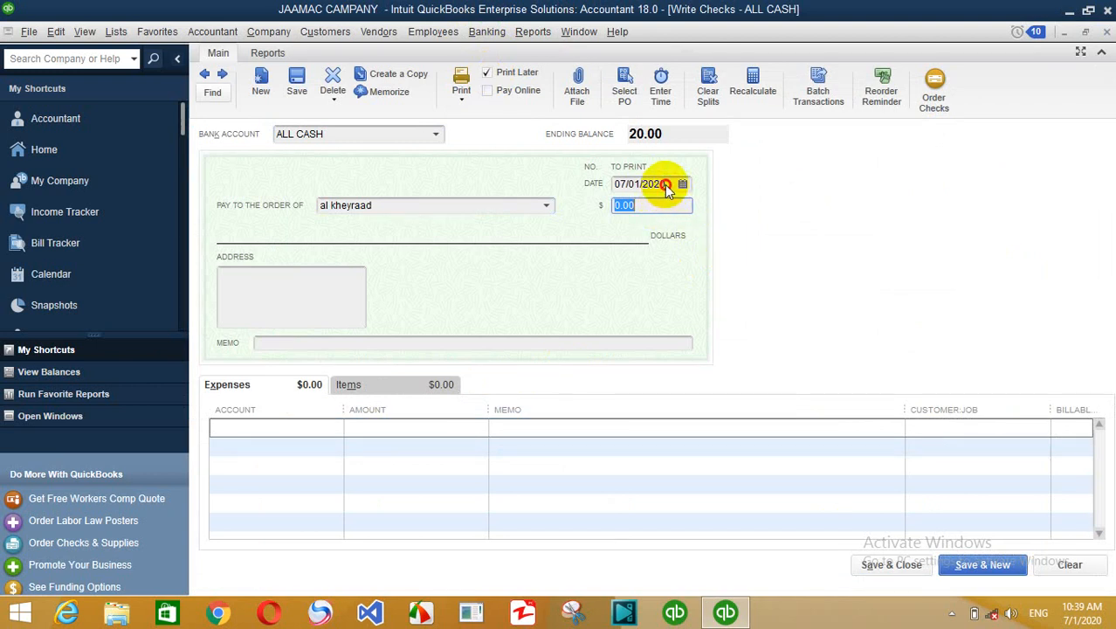
double_click(664, 184)
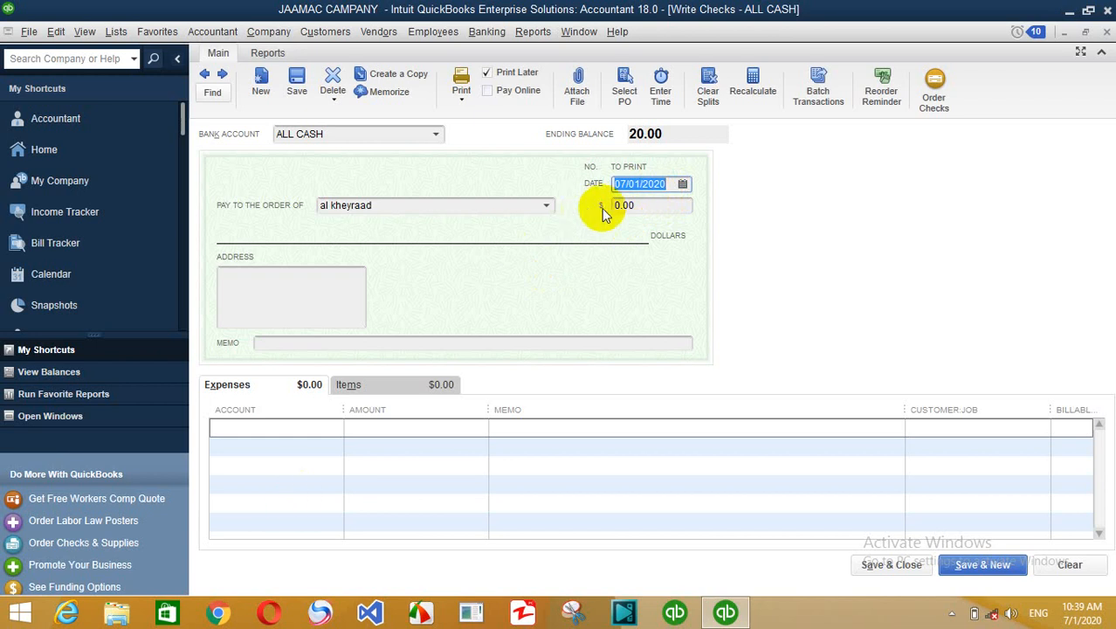
click(363, 384)
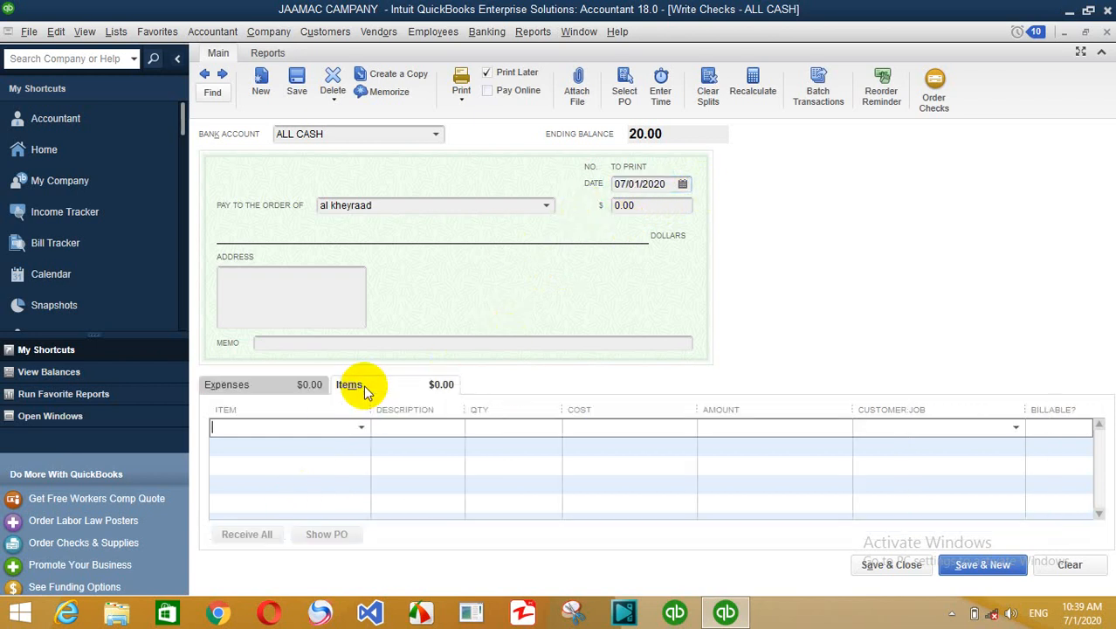
- Assign the Accounts Payable account to the check's first expense line
click(286, 385)
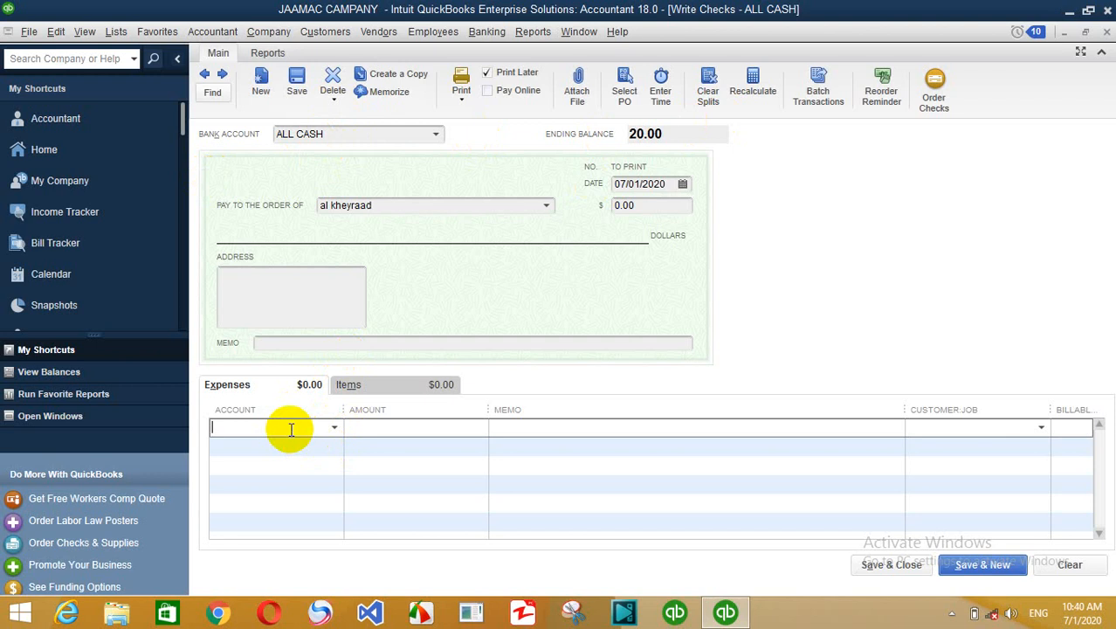
text(Accounts Payable)
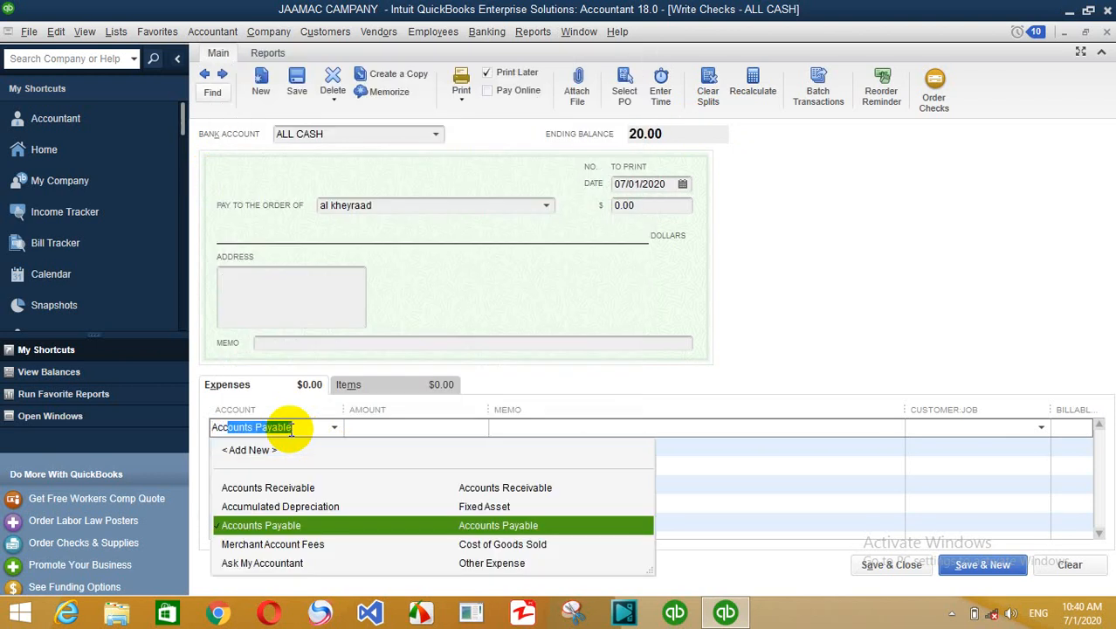
key(Tab)
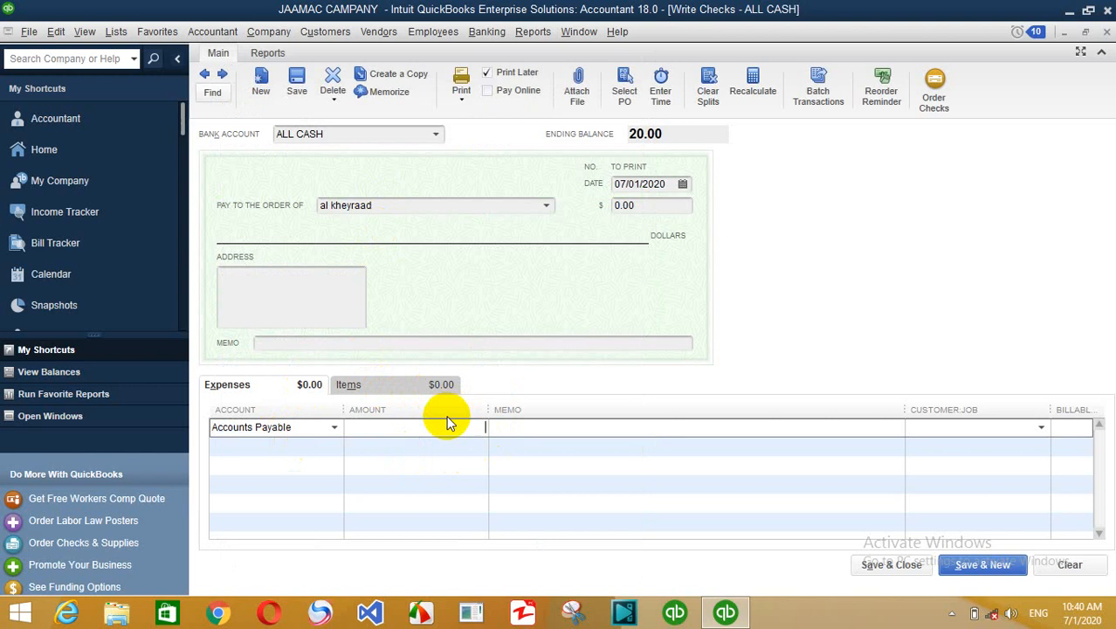
- Set the amount of the check's Accounts Payable expense line to 10
text(5)
key(BackSpace)
text(19)
key(BackSpace)
key(BackSpace)
text(10)
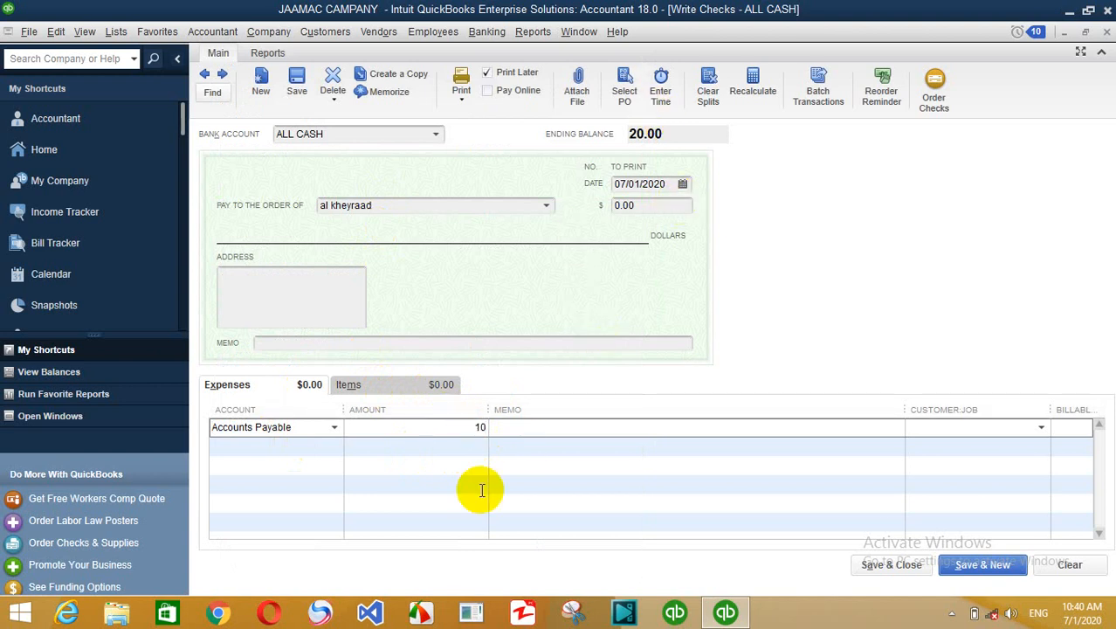
- Add the memo "lacag siin al kheyraad" to the expense line, then save the check and close the check window
click(526, 433)
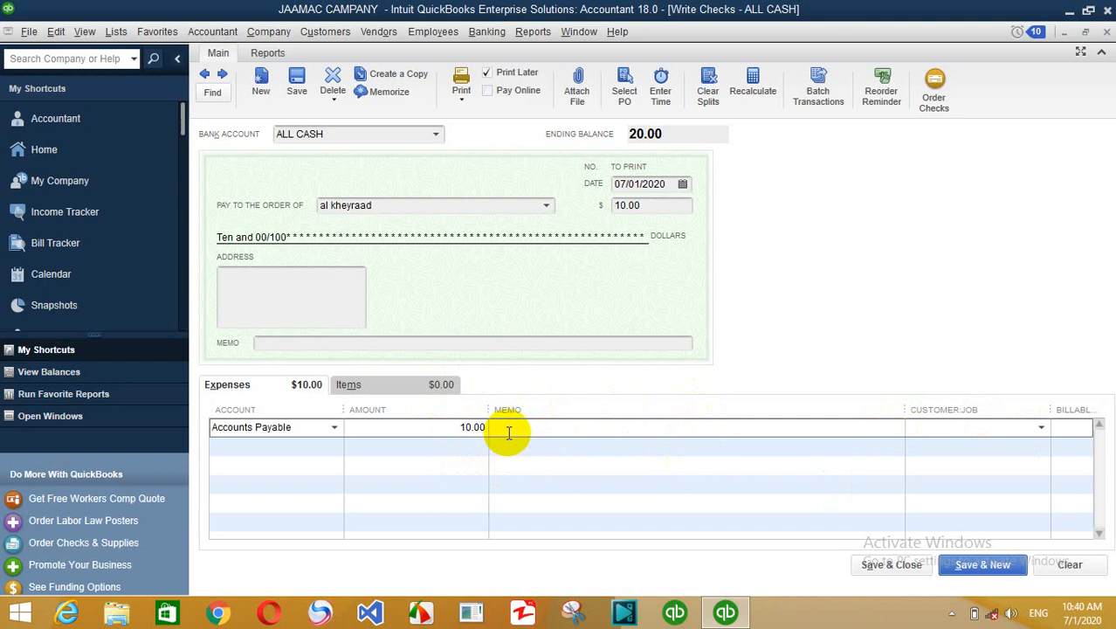
text(lacag siin al kheyraad)
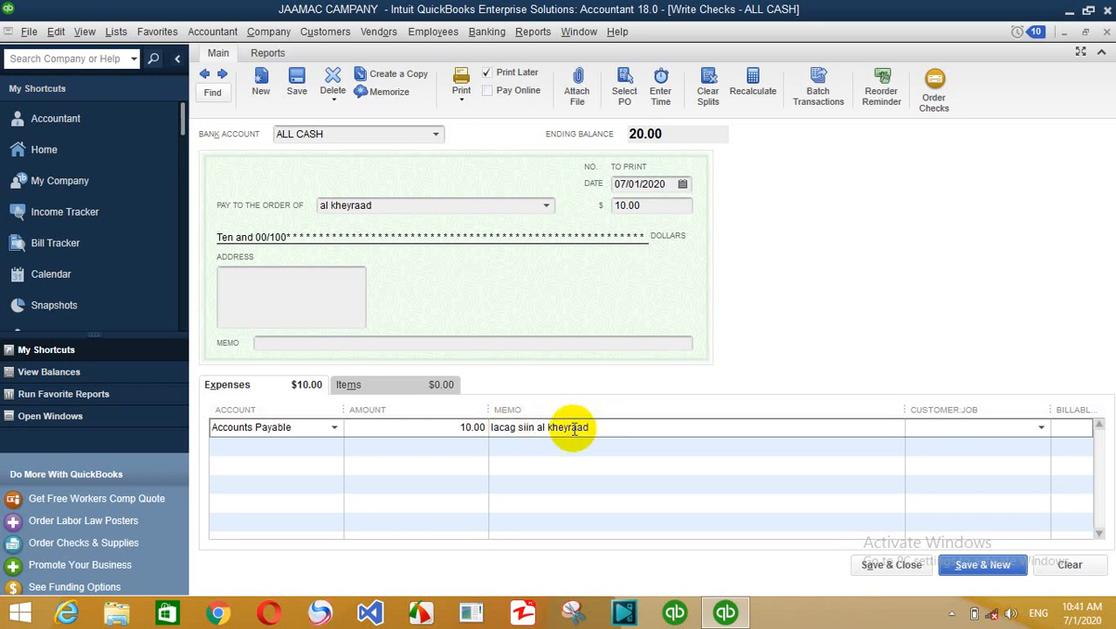
key(alt+s)
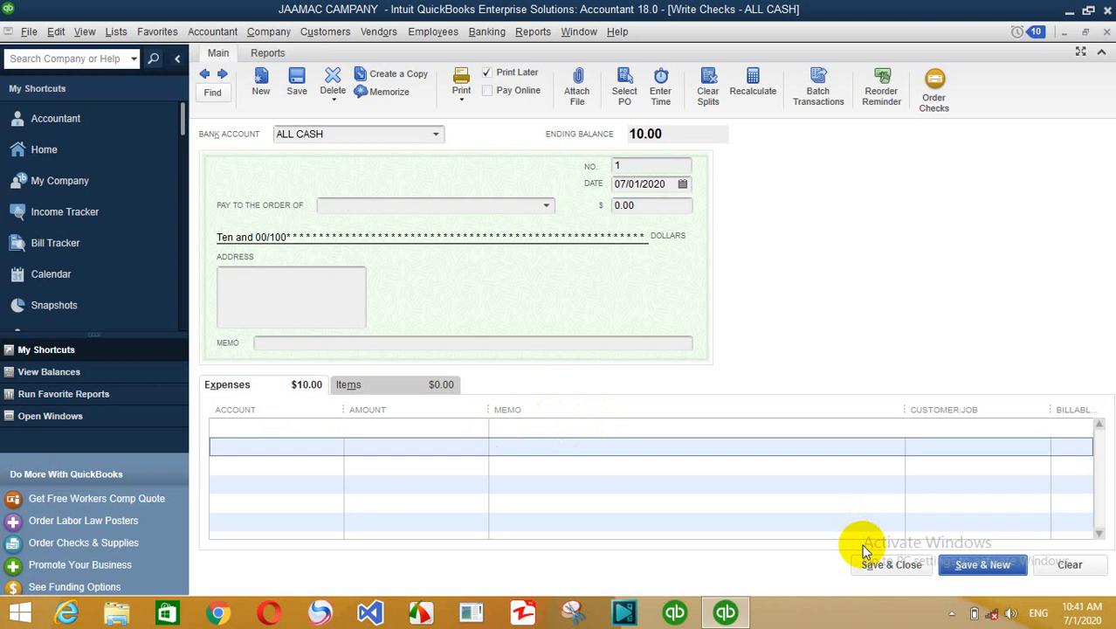
key(Escape)
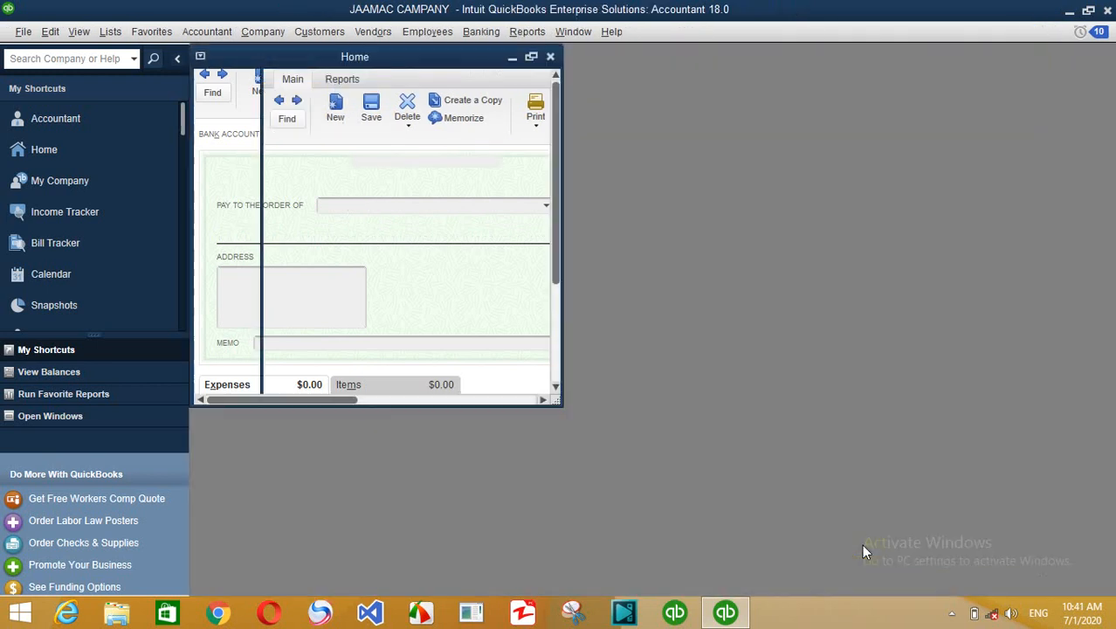
- Run the Balance Sheet Standard report again to examine ALL CASH and the liabilities after the vendor payment, and close it
click(528, 31)
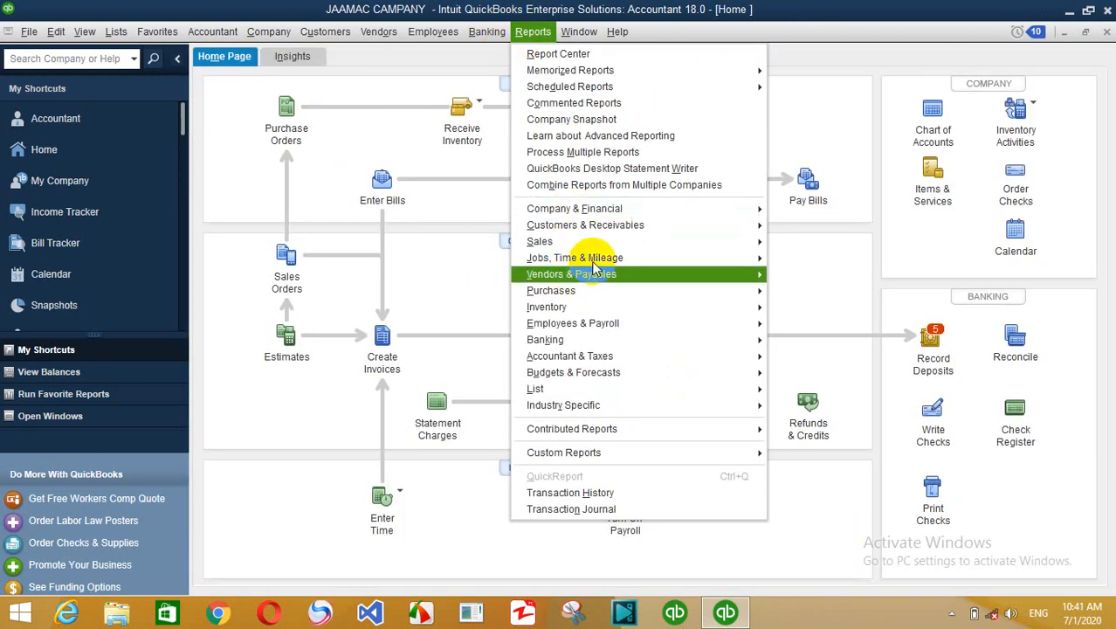
mouse_move(649, 219)
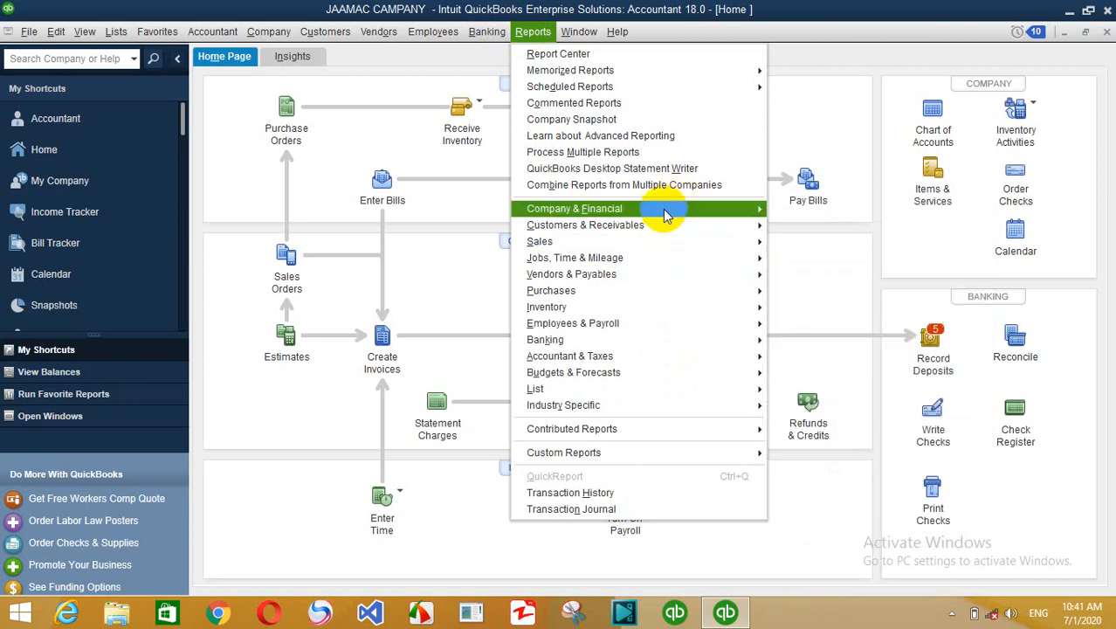
click(836, 416)
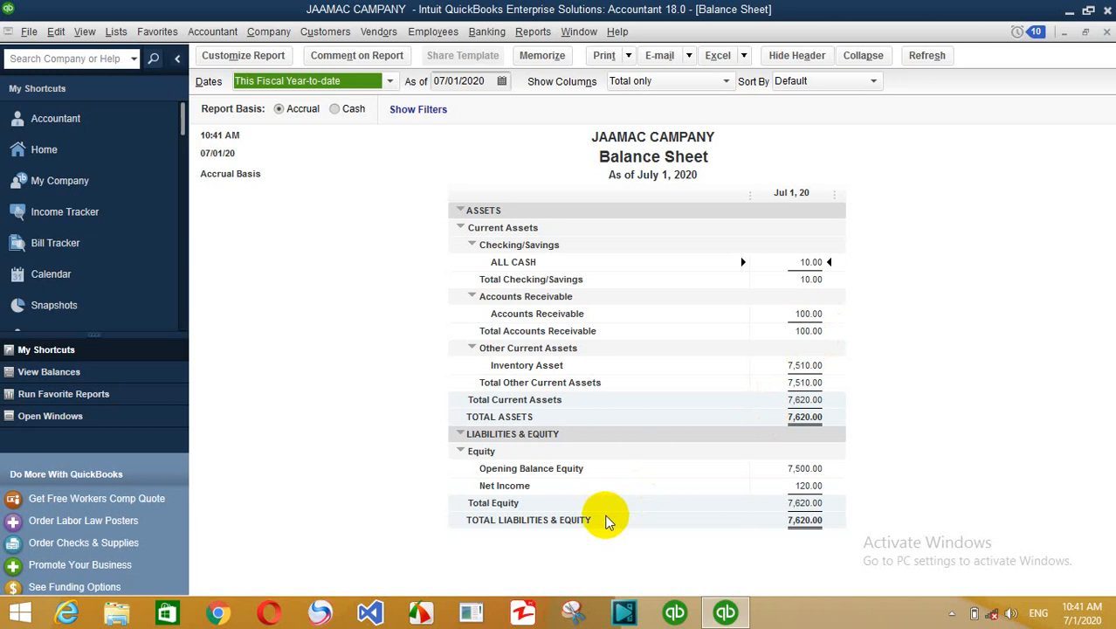
key(Escape)
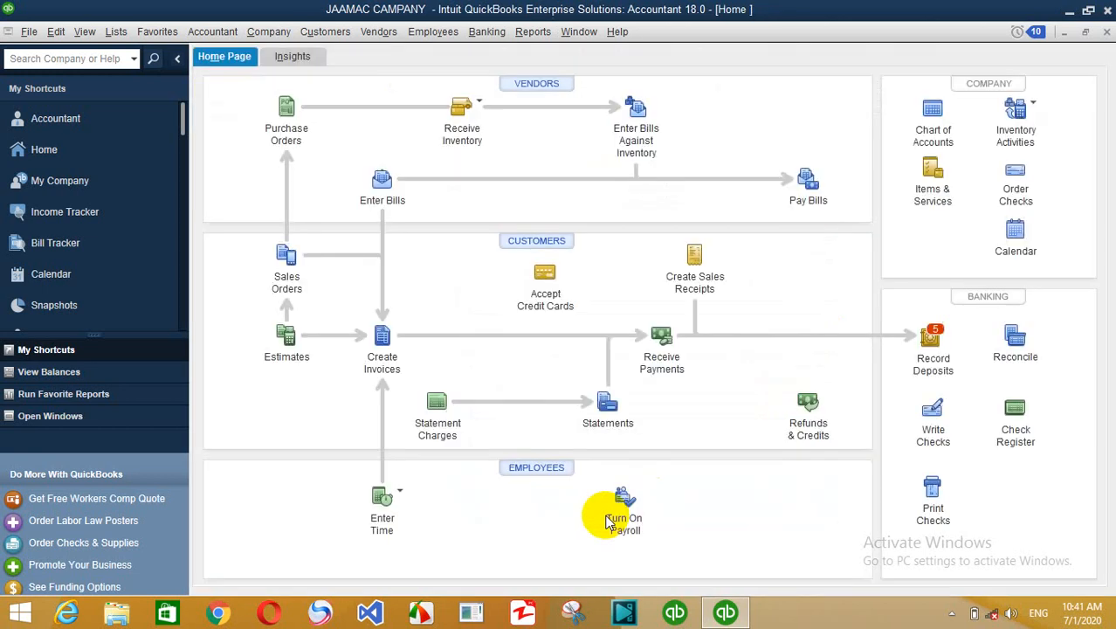